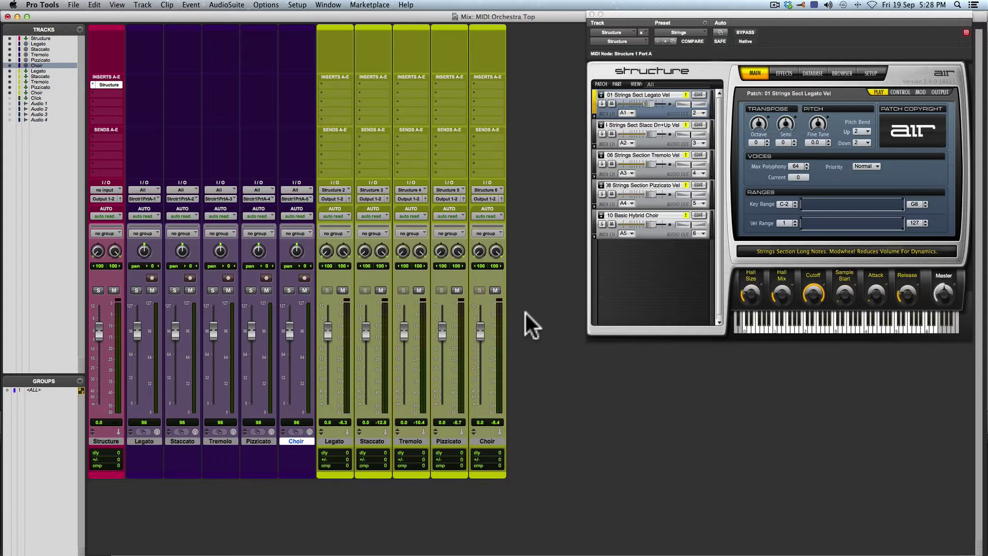
Move the Structure sampler window to the screen centre, then expand and collapse patch 01's sub-patches
{"action": "left_click_drag", "start_coordinate": [667, 16], "coordinate": [535, 97]}
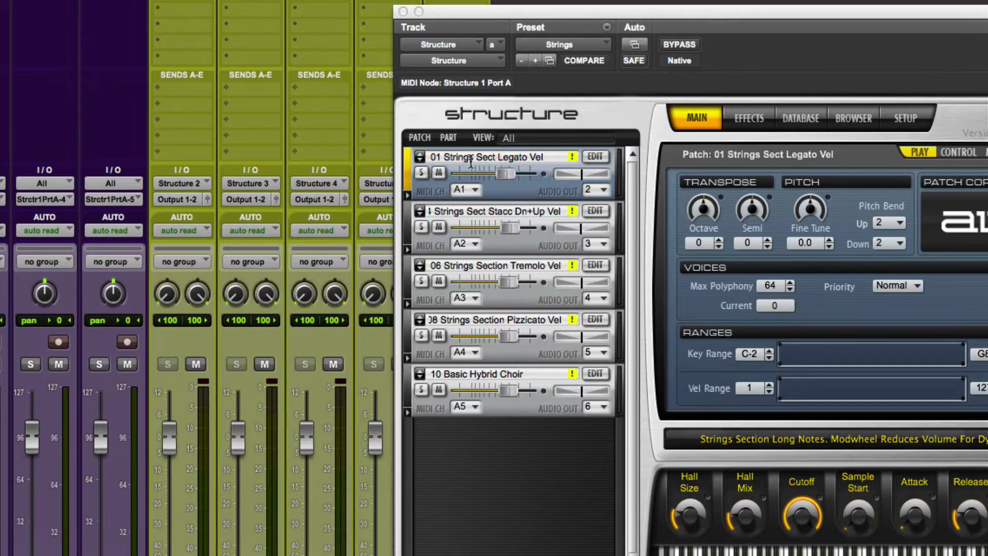
{"action": "double_click", "coordinate": [503, 194]}
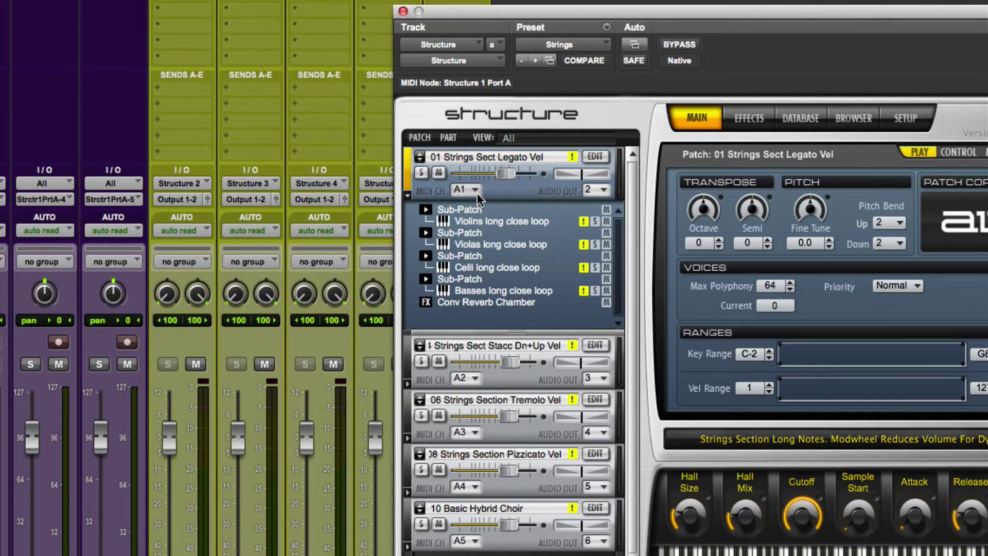
{"action": "left_click", "coordinate": [408, 195]}
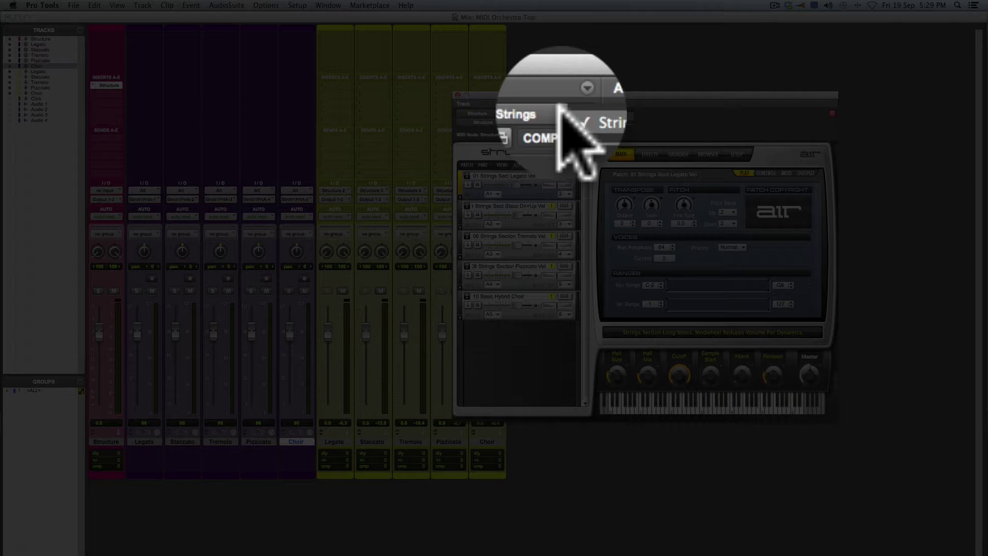
Check the Structure presets, keeping Strings, then select the Legato through Choir MIDI tracks
{"action": "left_click", "coordinate": [563, 113]}
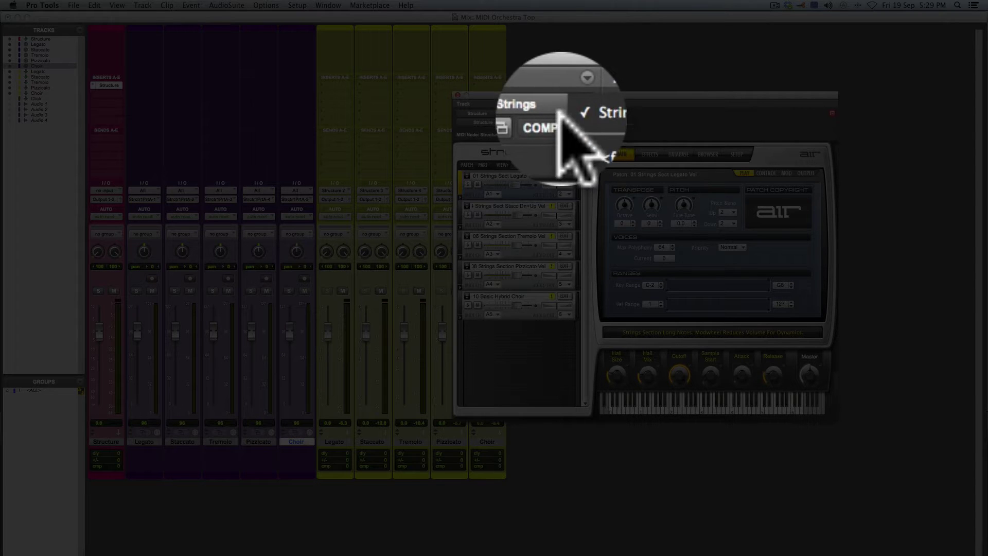
{"action": "left_click", "coordinate": [563, 114]}
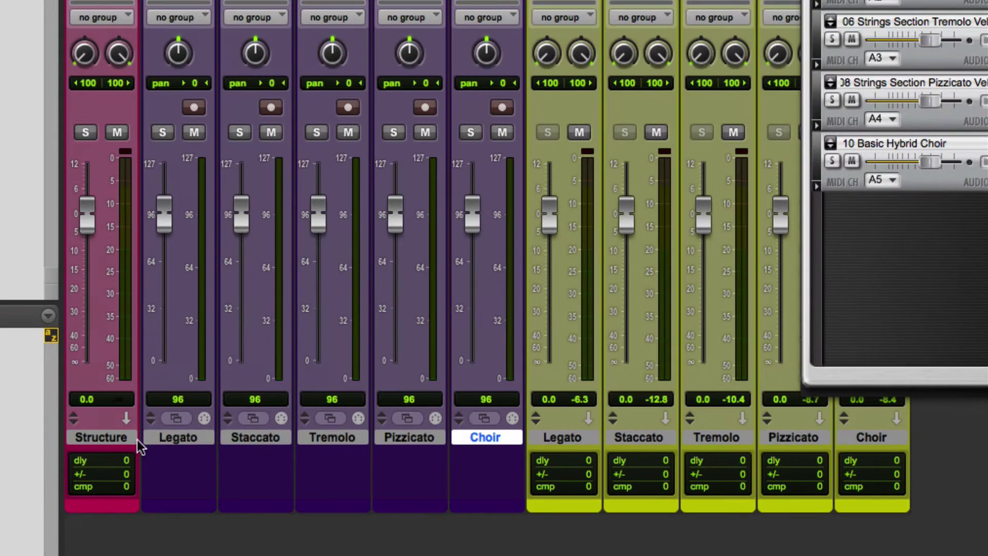
{"action": "left_click", "coordinate": [181, 436]}
{"action": "left_click", "coordinate": [463, 436], "text": "shift"}
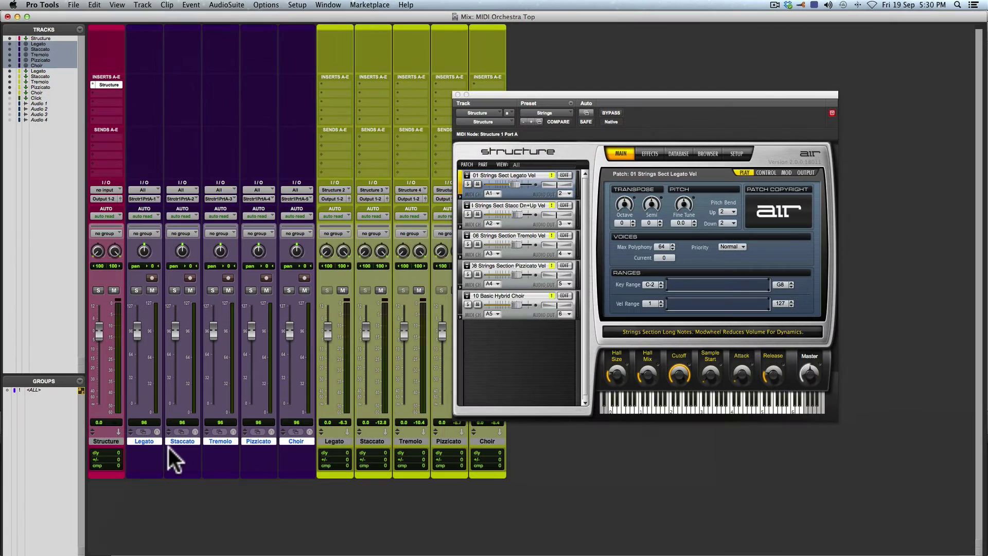
Select each MIDI track in turn: Legato, Staccato, Tremolo, Pizzicato, and finally Choir
{"action": "left_click", "coordinate": [144, 441]}
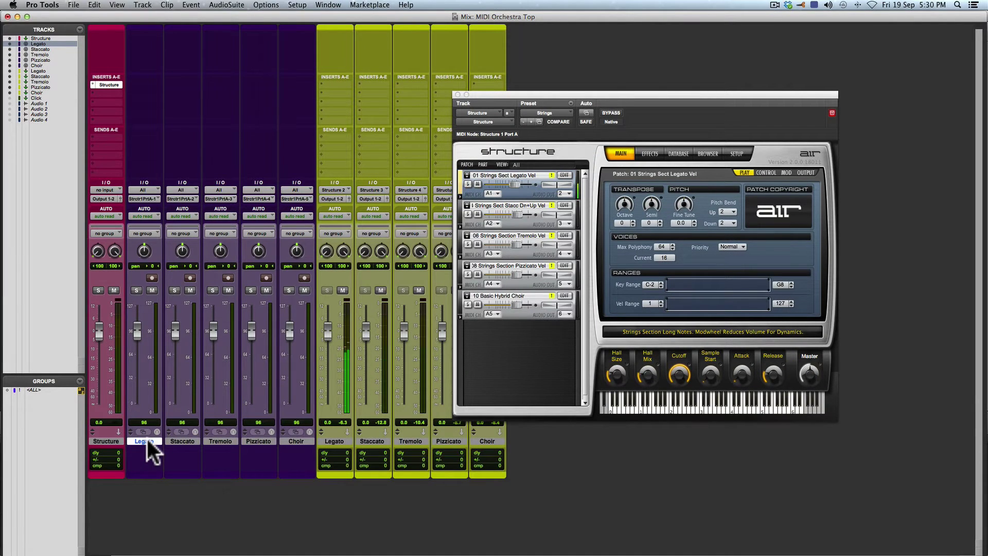
{"action": "left_click", "coordinate": [181, 440]}
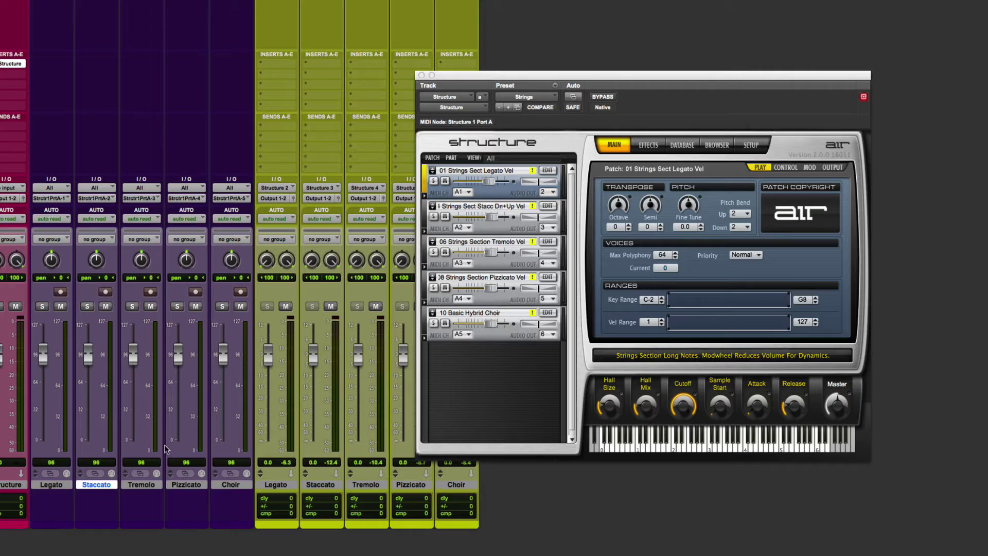
{"action": "left_click", "coordinate": [142, 484]}
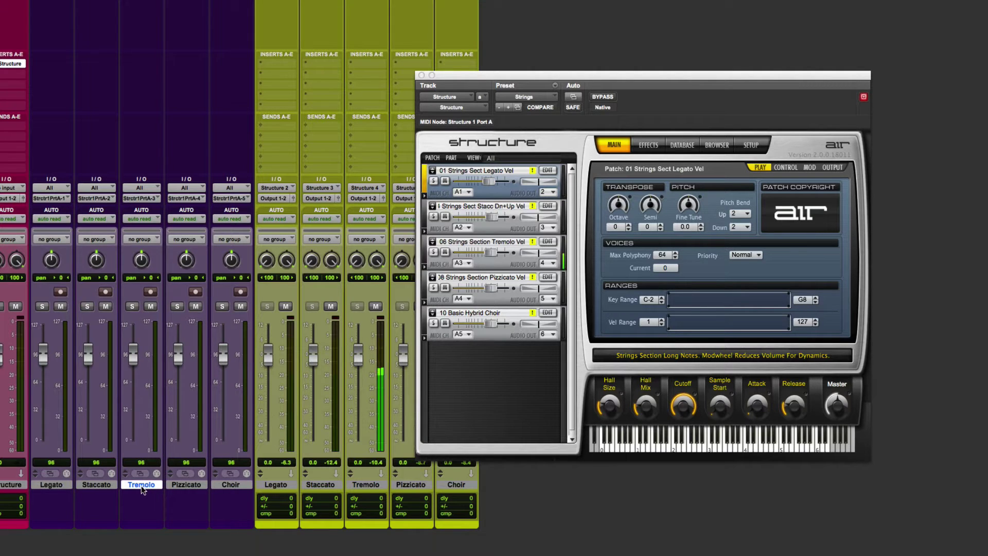
{"action": "left_click", "coordinate": [184, 485]}
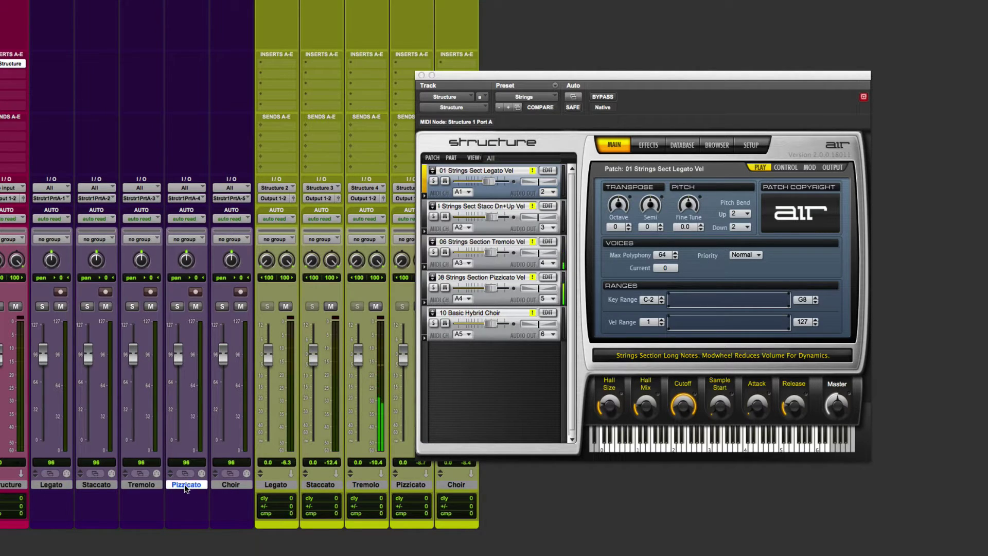
{"action": "left_click", "coordinate": [227, 484]}
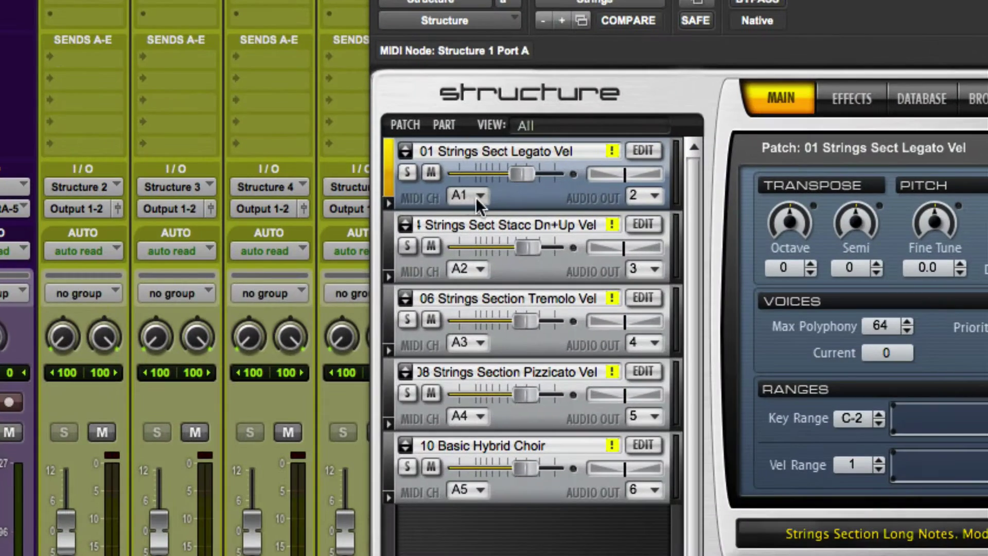
Inspect patch 01's MIDI channel options and leave it on A1
{"action": "left_click", "coordinate": [476, 196]}
{"action": "mouse_move", "coordinate": [500, 213]}
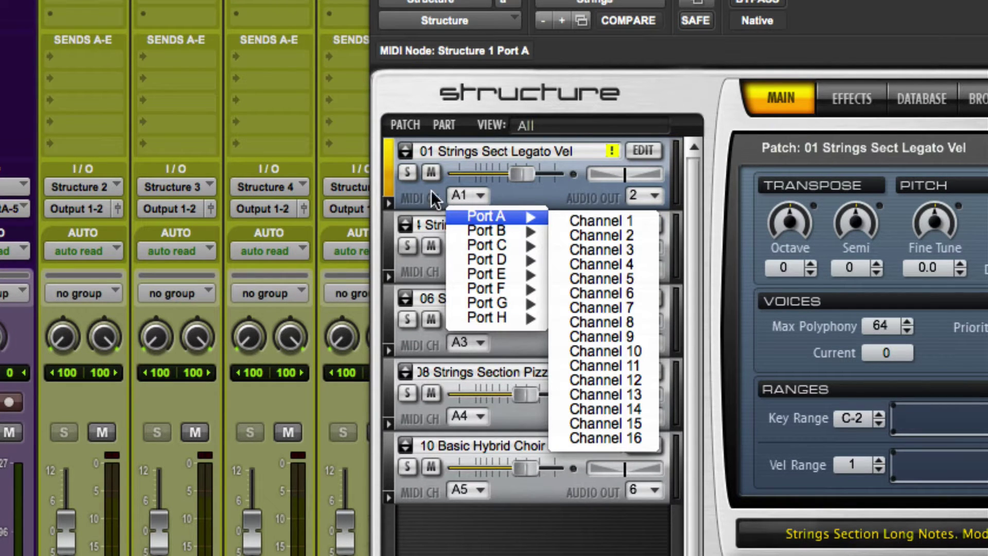
{"action": "left_click", "coordinate": [474, 199]}
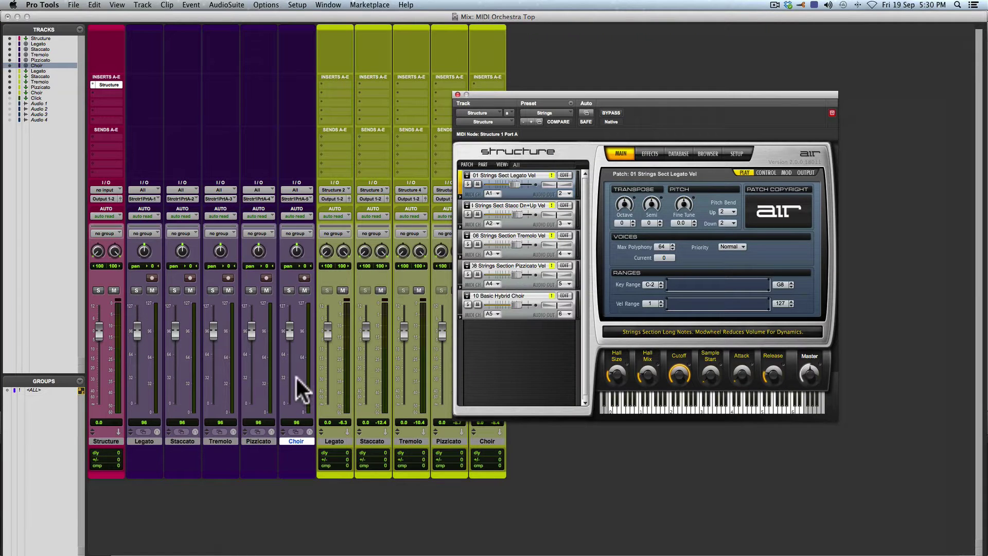
Select the five MIDI tracks from Legato through Choir together
{"action": "left_click", "coordinate": [144, 441]}
{"action": "left_click", "coordinate": [297, 440], "text": "shift"}
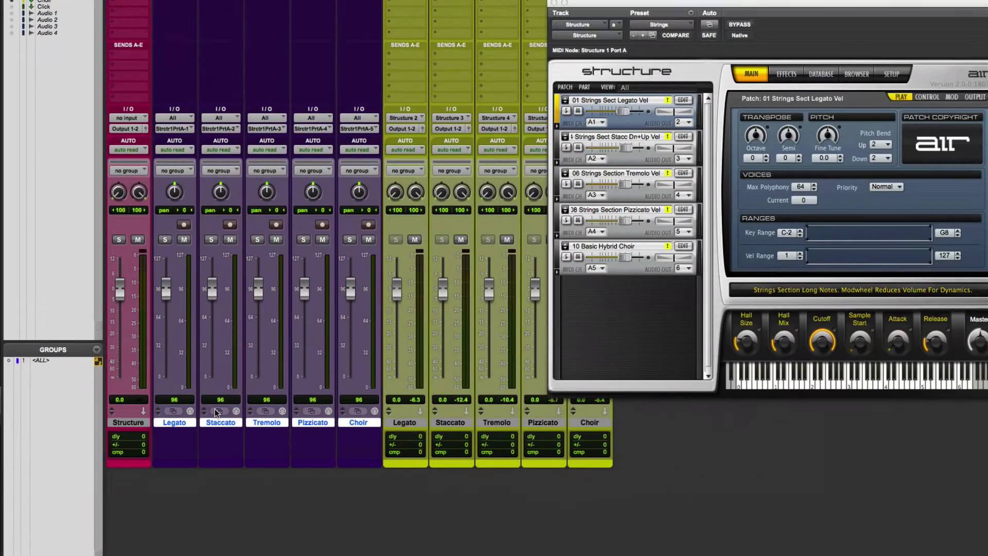
{"action": "left_click", "coordinate": [182, 423]}
{"action": "left_click", "coordinate": [357, 421], "text": "shift"}
With Cmd+Option+Shift held, route them to Structure 1 Port A, channels 1 through 5
{"action": "key", "text": "super"}
{"action": "key", "text": "alt"}
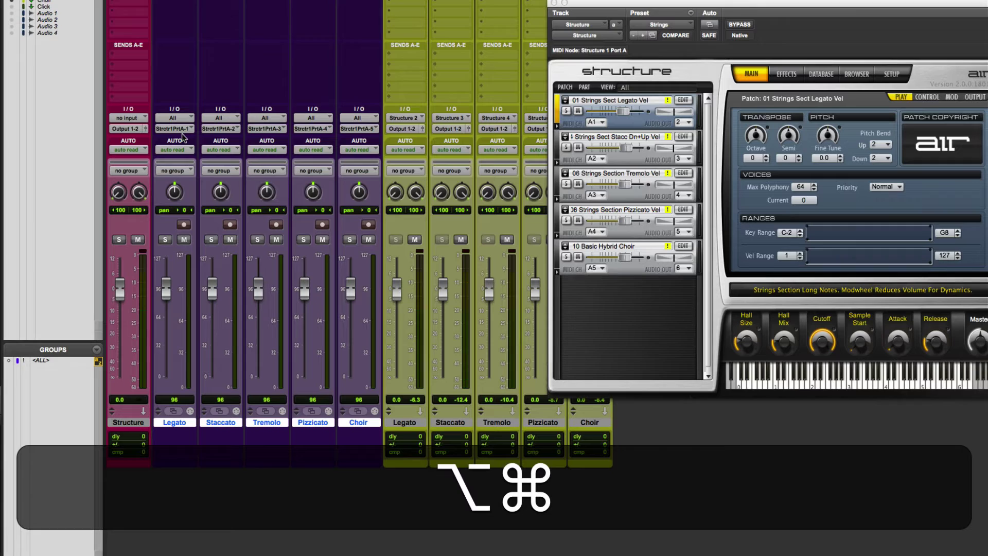
{"action": "key", "text": "shift"}
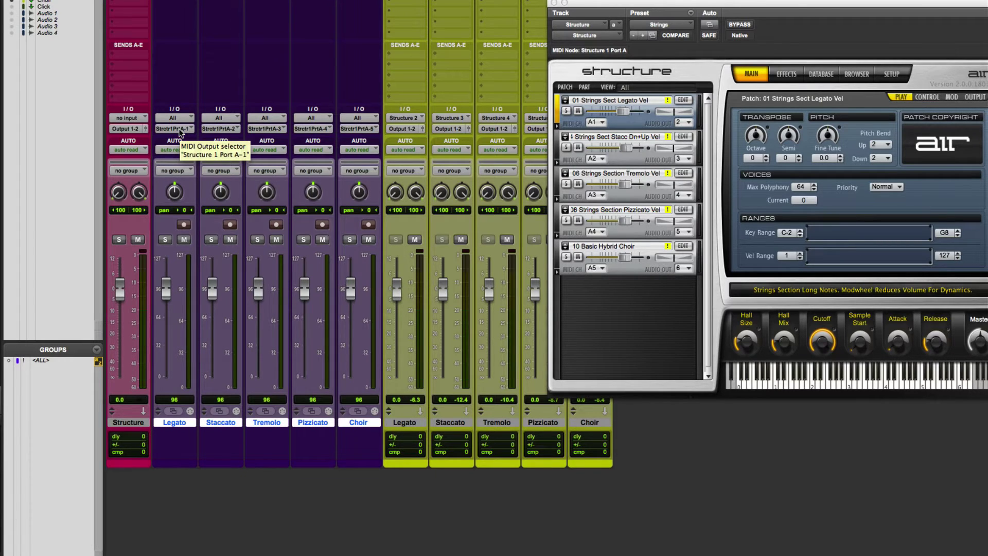
{"action": "left_click", "coordinate": [179, 130]}
{"action": "mouse_move", "coordinate": [272, 129]}
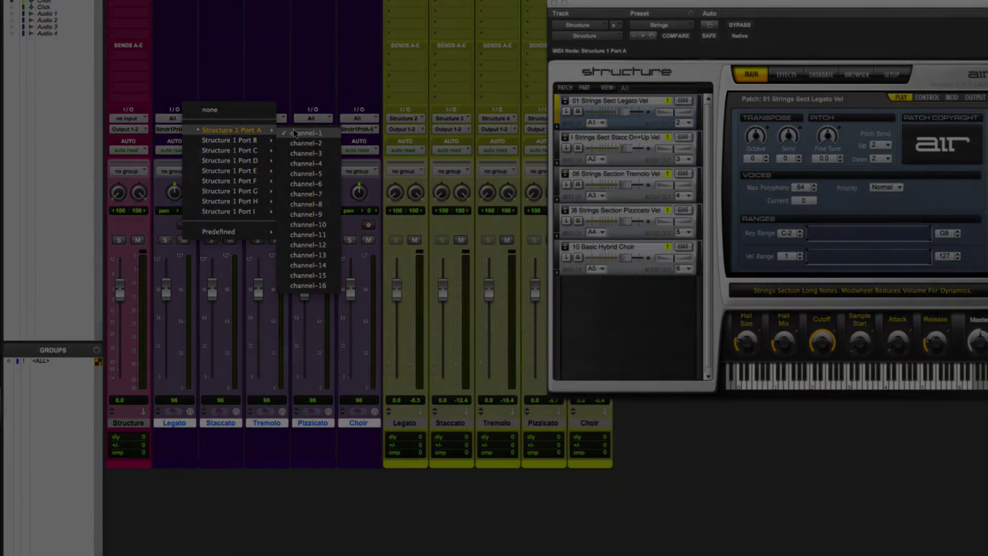
{"action": "left_click", "coordinate": [294, 132]}
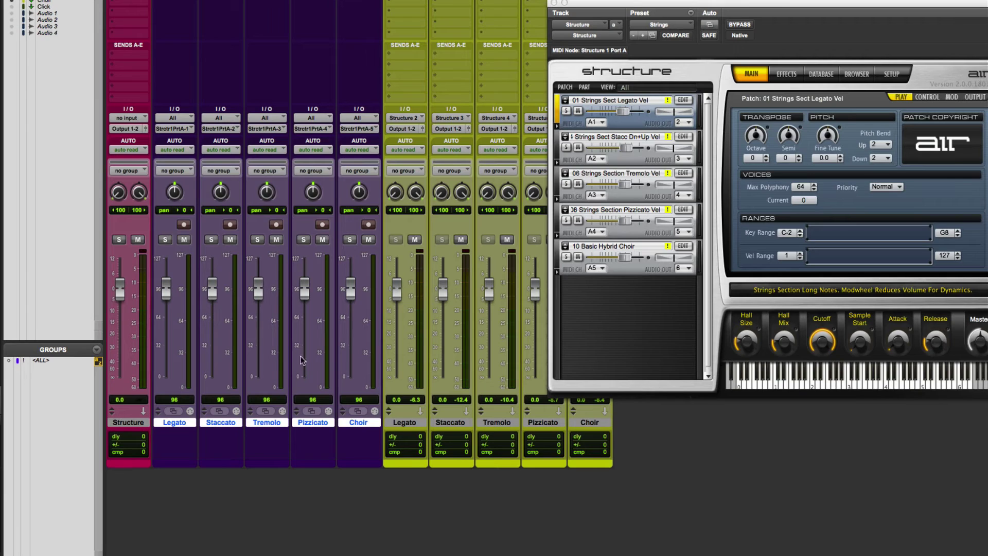
{"action": "left_click", "coordinate": [184, 225]}
{"action": "left_click", "coordinate": [230, 224]}
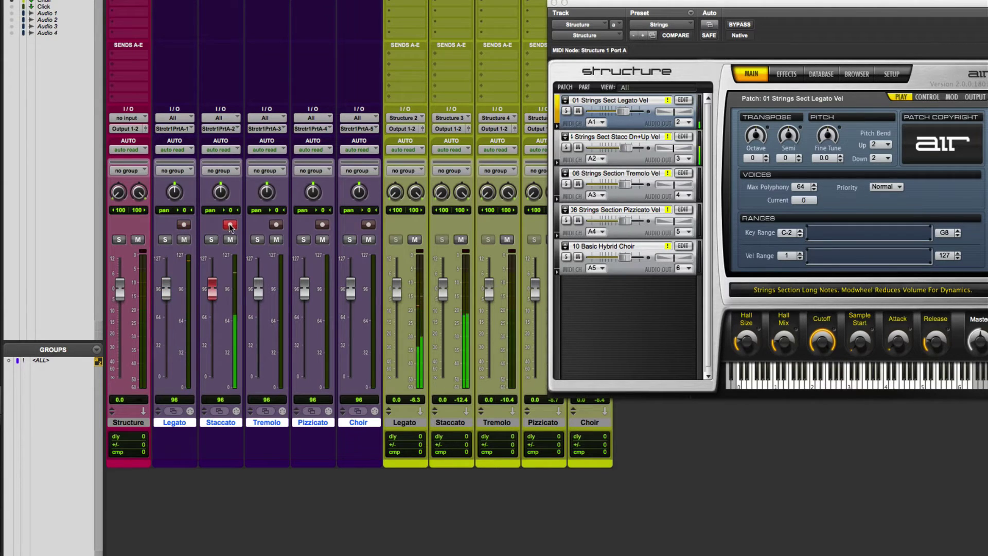
{"action": "left_click", "coordinate": [276, 225]}
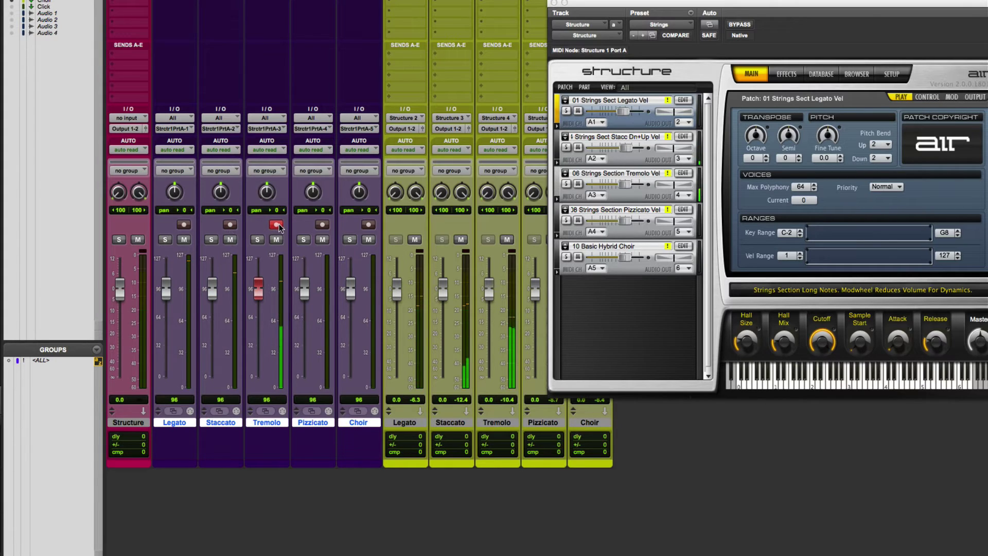
{"action": "left_click", "coordinate": [277, 225]}
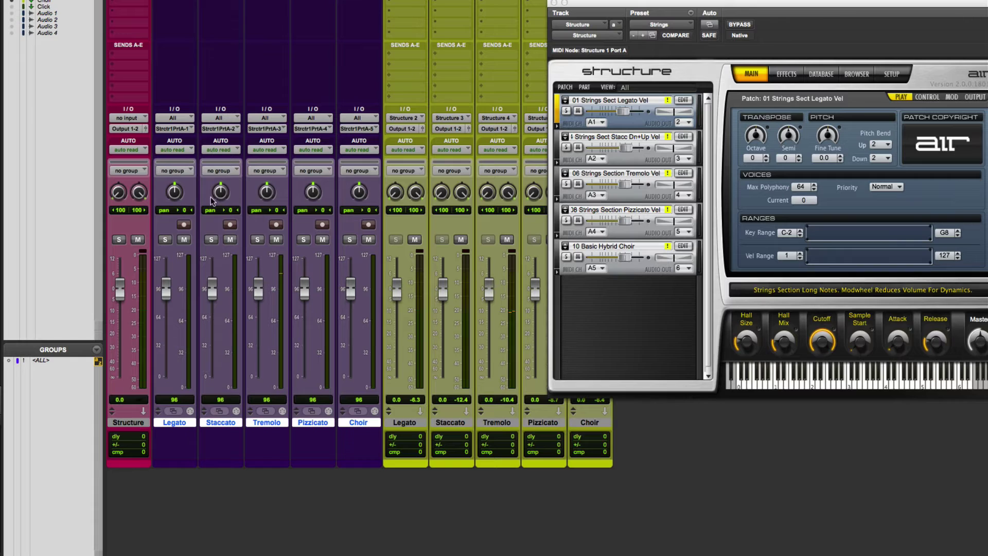
{"action": "left_click", "coordinate": [417, 423]}
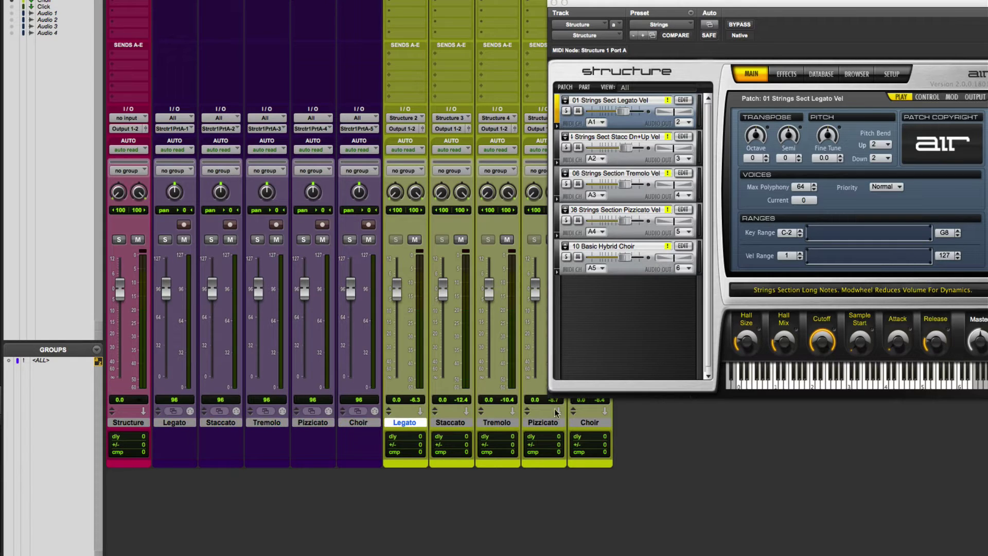
{"action": "left_click", "coordinate": [595, 427], "text": "shift"}
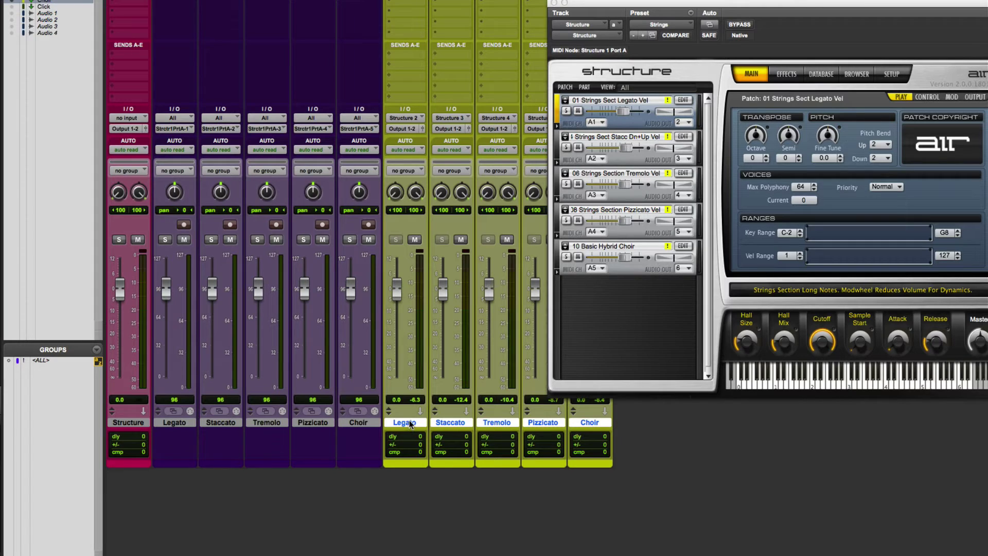
{"action": "left_click", "coordinate": [452, 421], "text": "alt"}
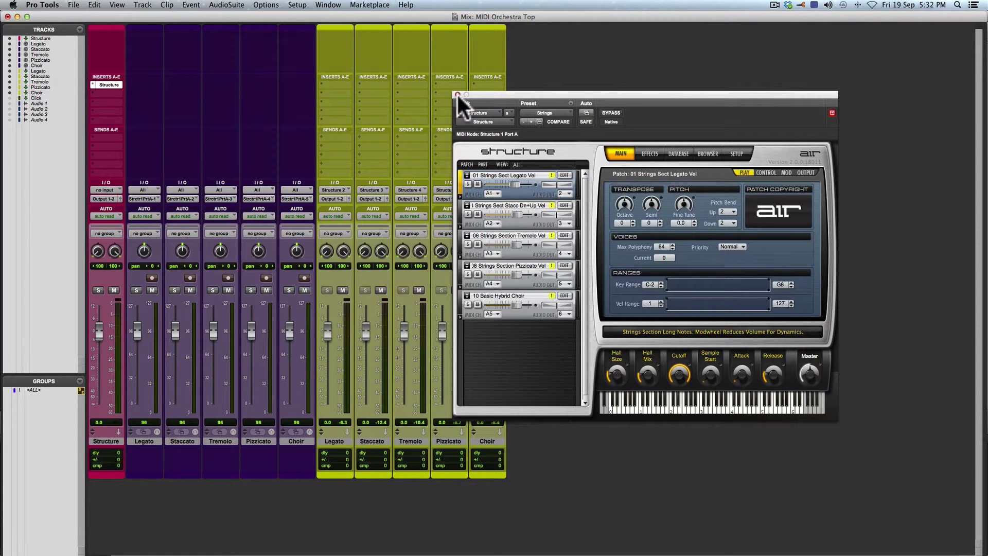
Close Structure and insert Oxford EQ+Filters on the Legato aux track
{"action": "left_click", "coordinate": [456, 94]}
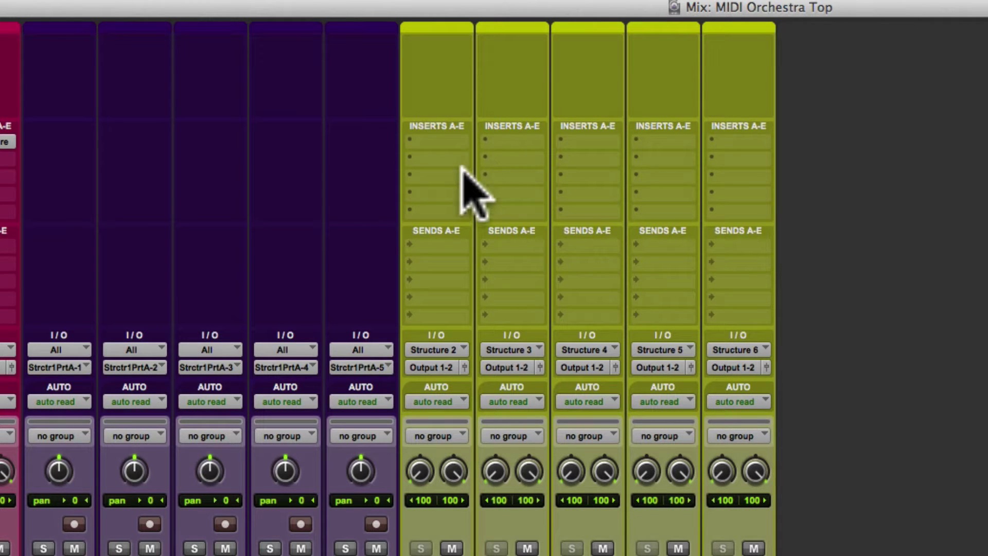
{"action": "left_click", "coordinate": [439, 145]}
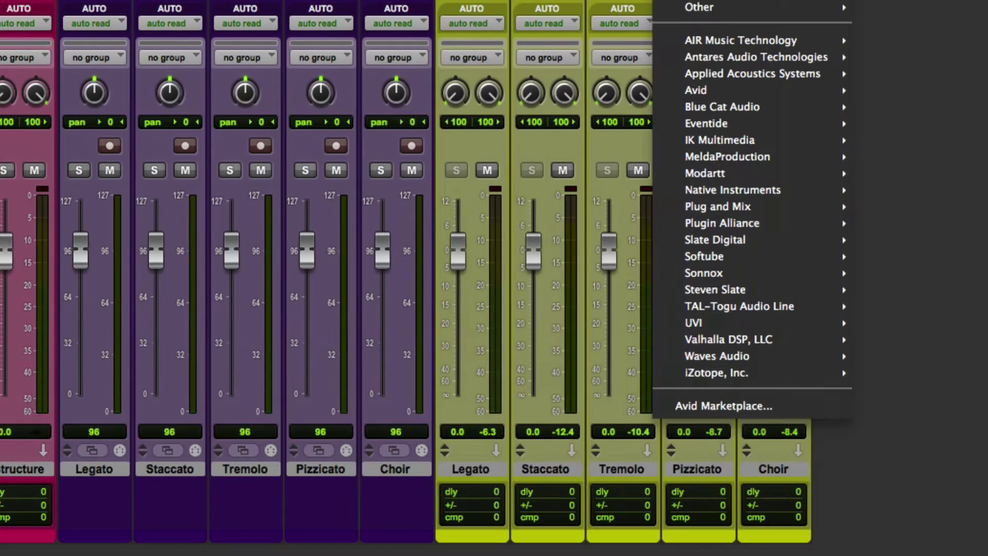
{"action": "key", "text": "Escape"}
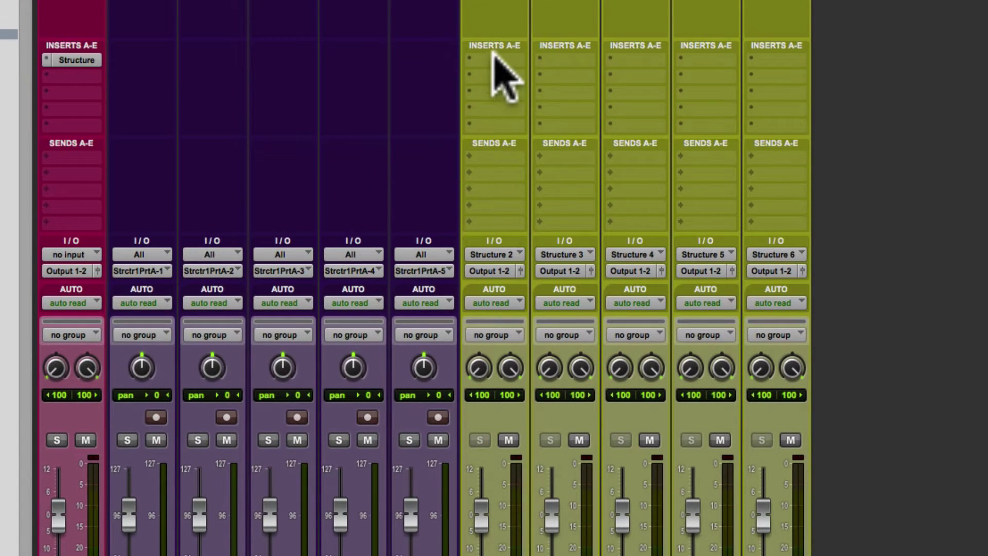
{"action": "left_click", "coordinate": [494, 58]}
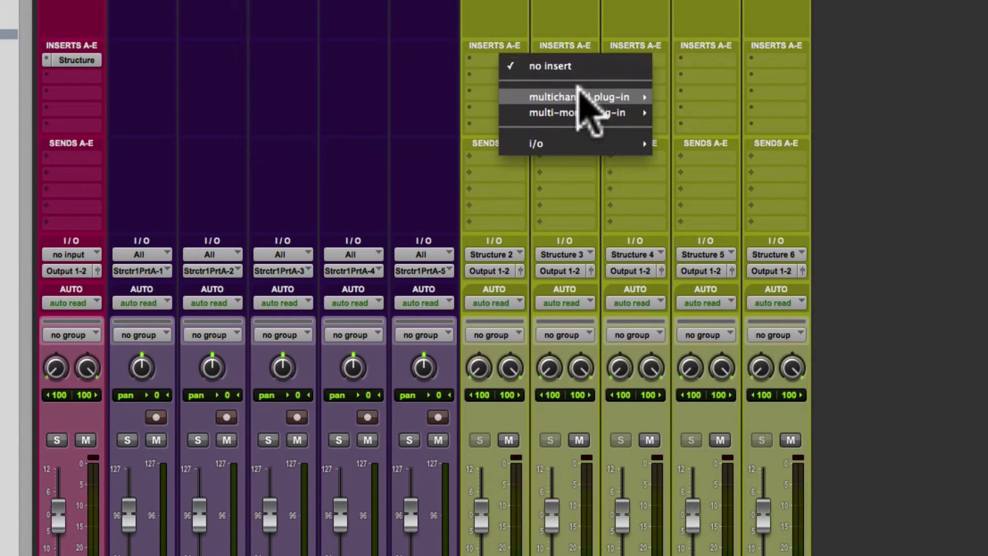
{"action": "mouse_move", "coordinate": [579, 97]}
{"action": "mouse_move", "coordinate": [754, 355]}
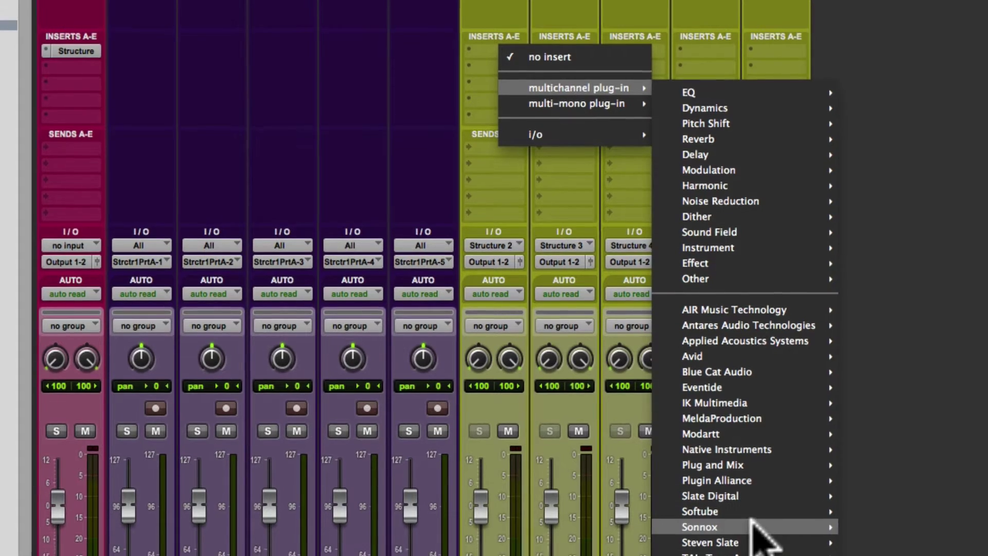
{"action": "mouse_move", "coordinate": [756, 536]}
{"action": "left_click", "coordinate": [901, 517]}
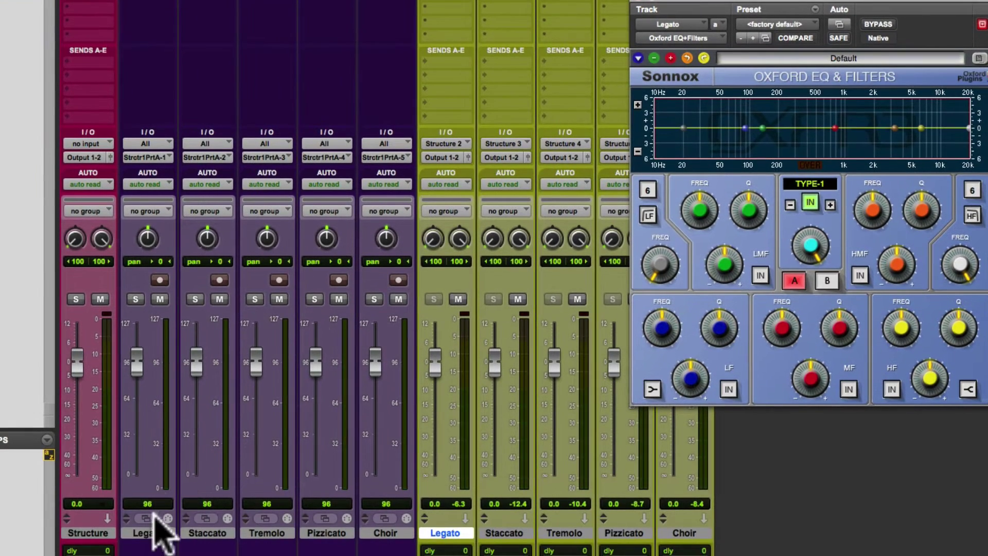
Enable a 12 dB/oct low-cut filter at about 124 Hz
{"action": "left_click", "coordinate": [154, 532]}
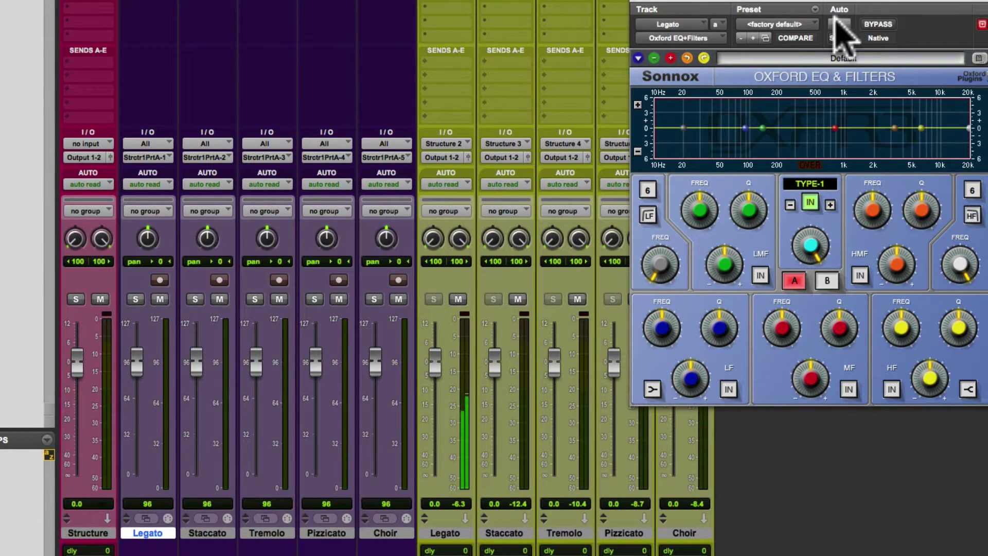
{"action": "left_click", "coordinate": [647, 189]}
{"action": "left_click", "coordinate": [647, 215]}
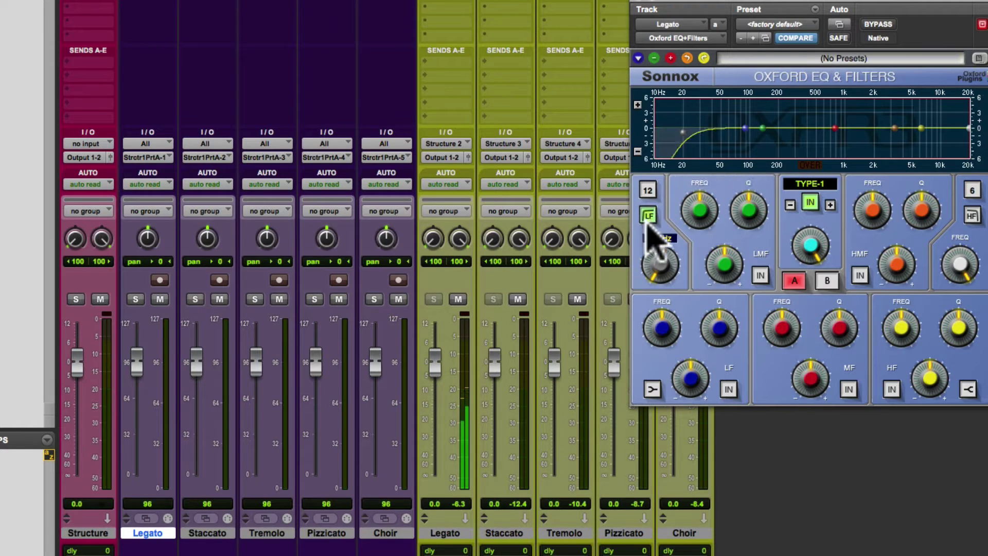
{"action": "left_click_drag", "start_coordinate": [660, 257], "coordinate": [699, 205]}
Add a 2.65 dB high-frequency boost with Q 0.50, centred near 5242 Hz
{"action": "mouse_move", "coordinate": [921, 128]}
{"action": "left_mouse_down"}
{"action": "mouse_move", "coordinate": [913, 106]}
{"action": "mouse_move", "coordinate": [920, 114]}
{"action": "left_mouse_up"}
{"action": "left_click_drag", "start_coordinate": [952, 319], "coordinate": [973, 260]}
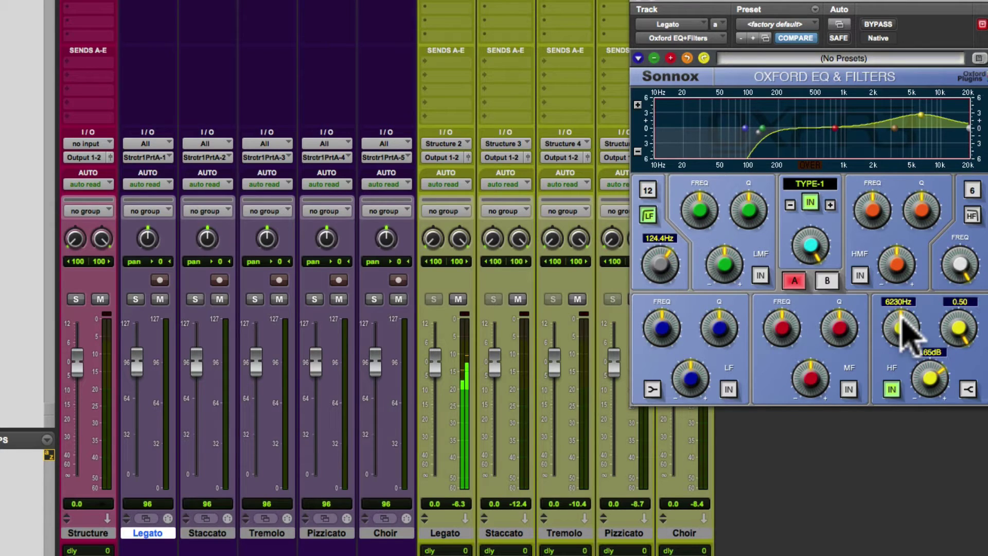
{"action": "left_click_drag", "start_coordinate": [903, 326], "coordinate": [890, 308]}
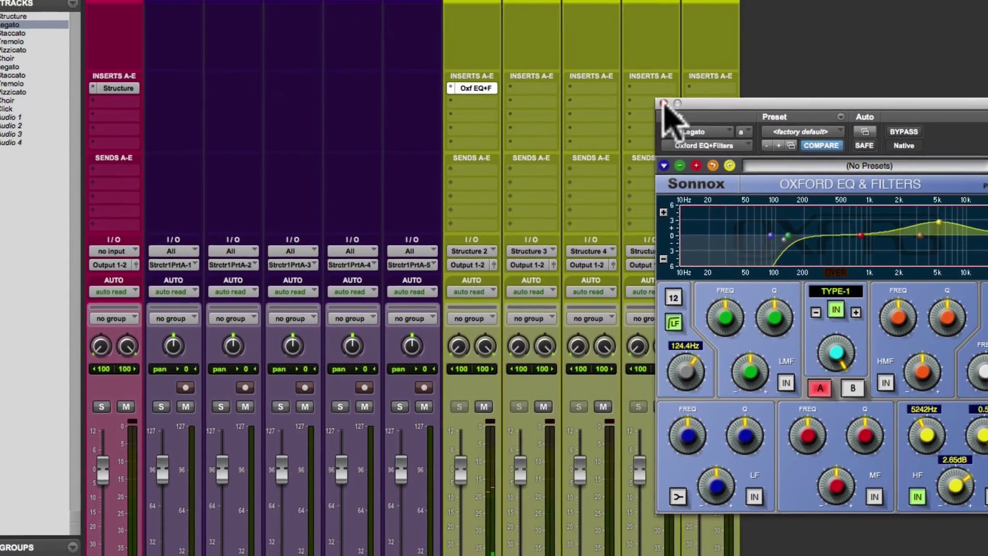
Close the Oxford EQ window and select the Legato aux and Legato MIDI tracks
{"action": "left_click", "coordinate": [667, 109]}
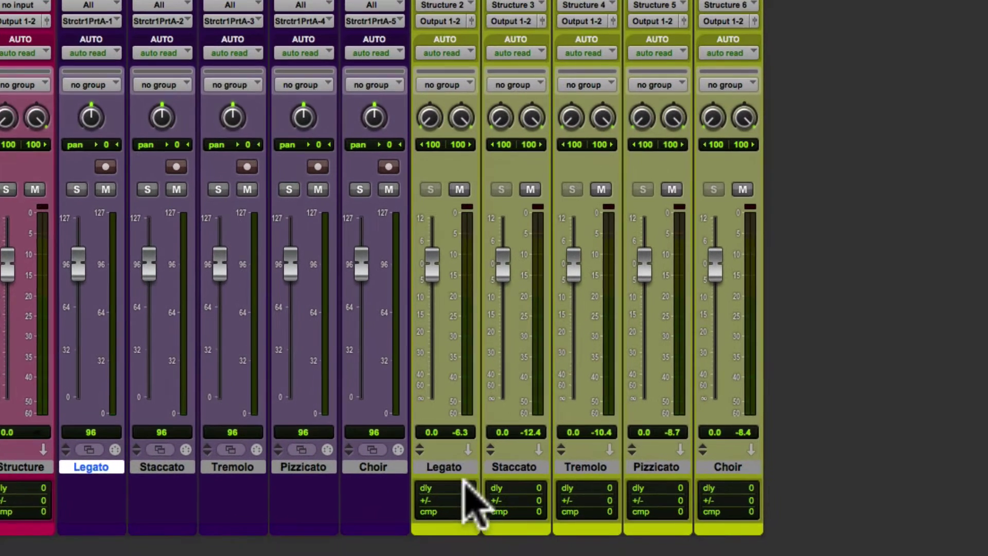
{"action": "left_click", "coordinate": [516, 523]}
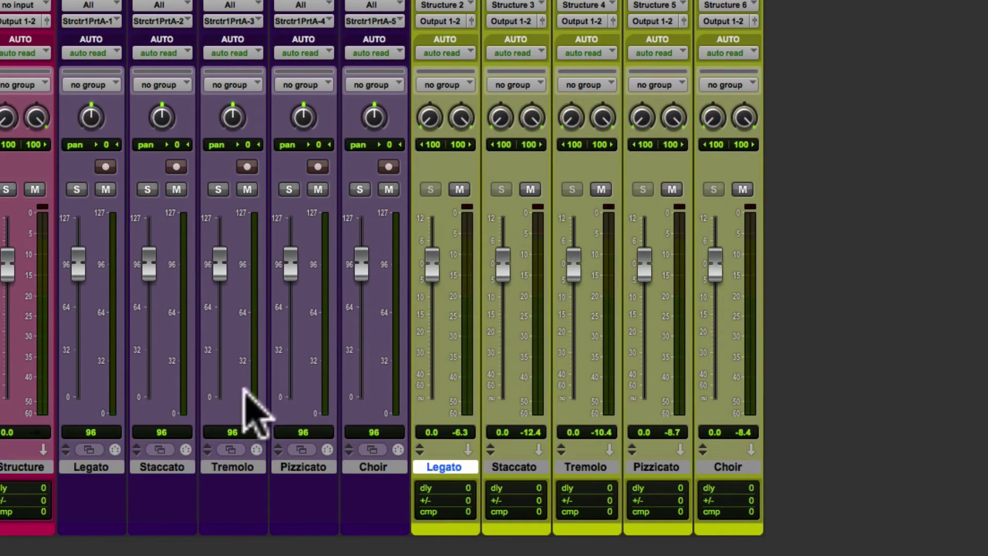
{"action": "left_click", "coordinate": [94, 467]}
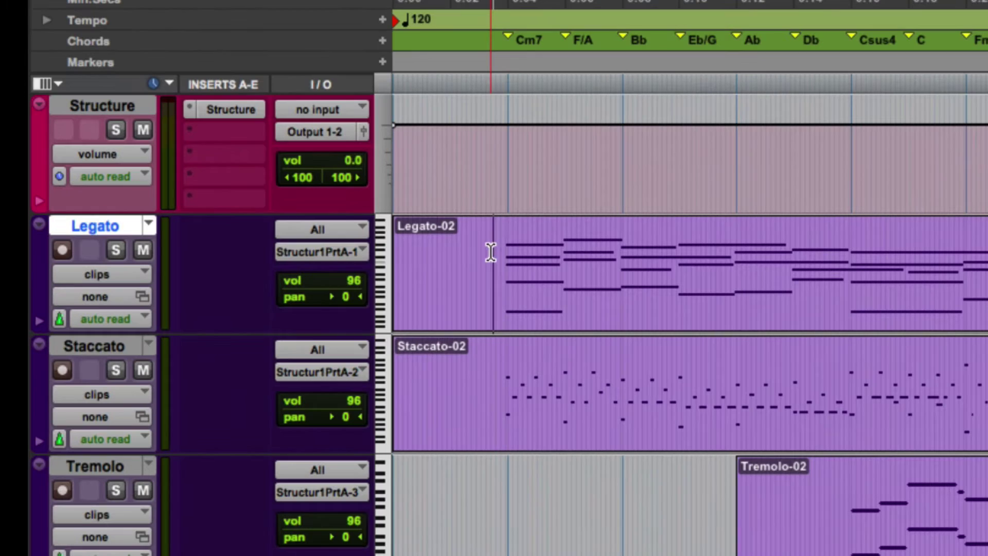
Play the orchestral arrangement from the chosen start point, then stop it
{"action": "left_click", "coordinate": [564, 121]}
{"action": "key", "text": "space"}
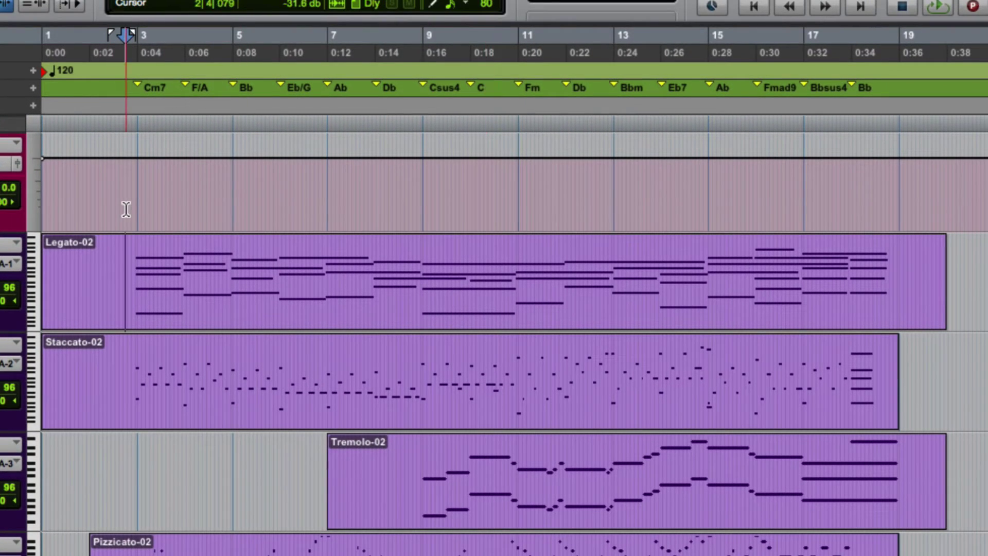
{"action": "key", "text": "space"}
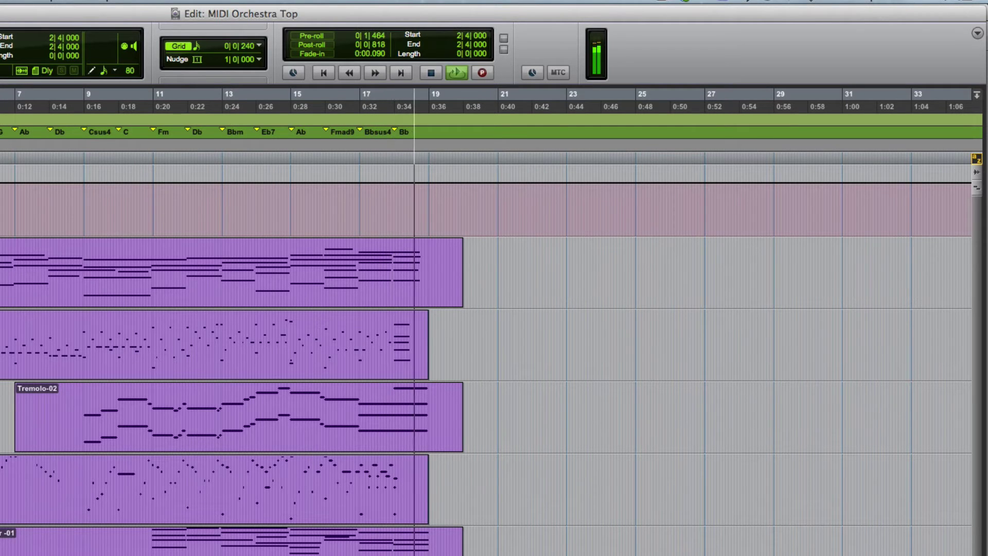
{"action": "key", "text": "space"}
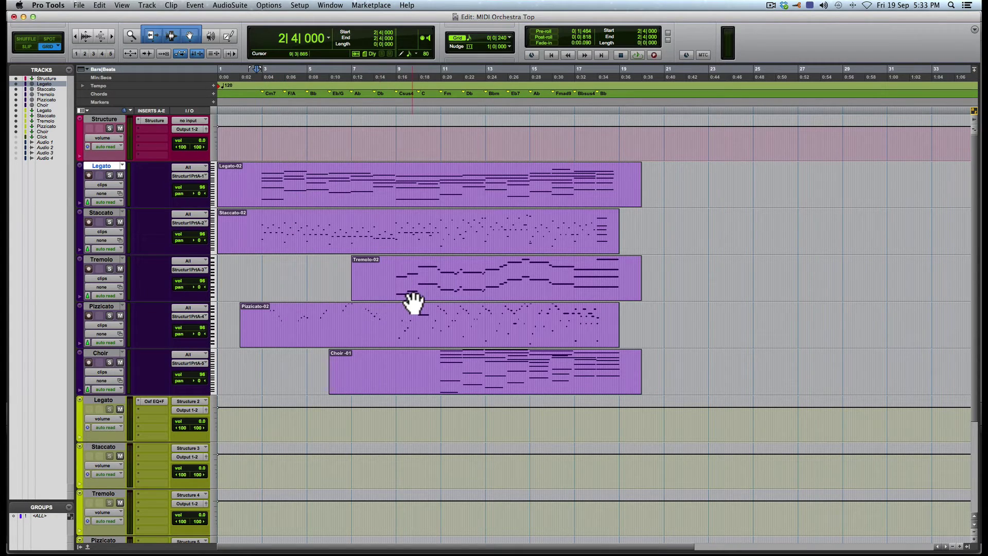
Select the Staccato aux track and switch to the Mix window with Cmd+=
{"action": "scroll", "coordinate": [414, 302], "scroll_direction": "down", "scroll_amount": 5}
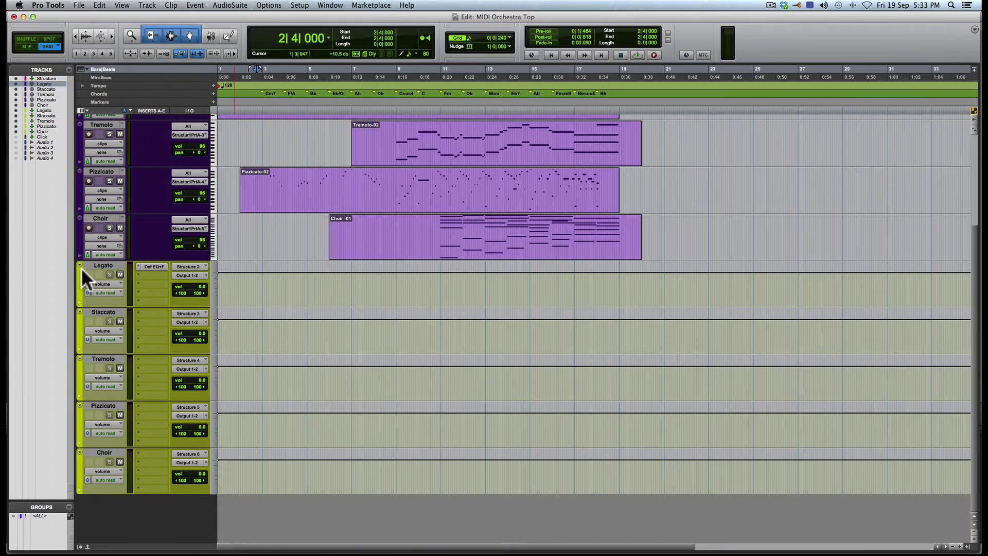
{"action": "left_click", "coordinate": [92, 266]}
{"action": "left_click", "coordinate": [110, 310]}
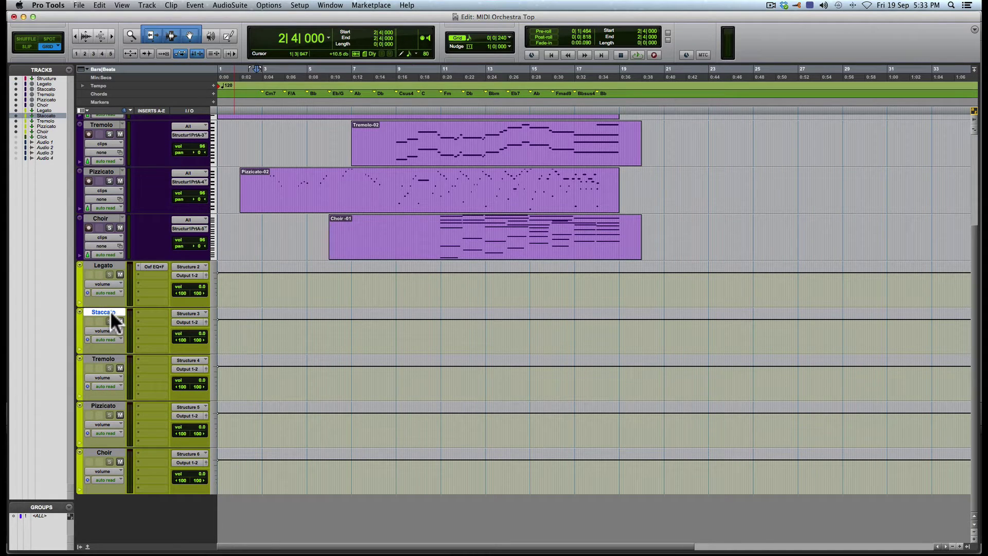
{"action": "key", "text": "super+equal"}
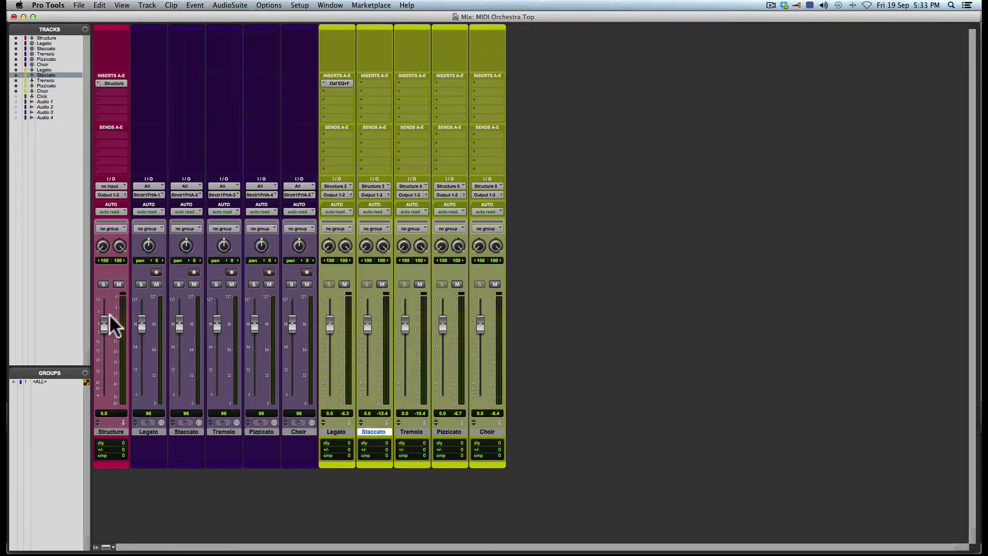
{"action": "left_click", "coordinate": [116, 83]}
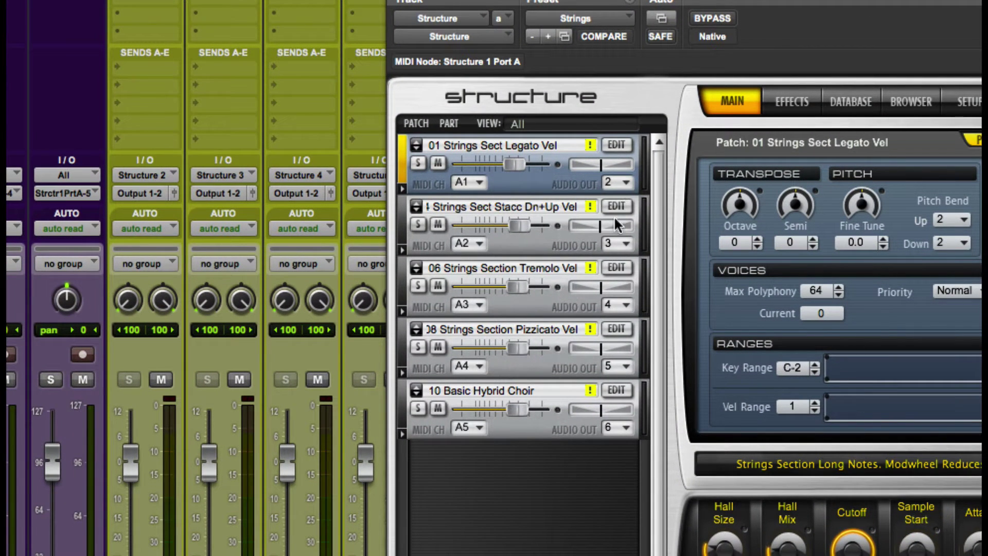
{"action": "left_click", "coordinate": [622, 175]}
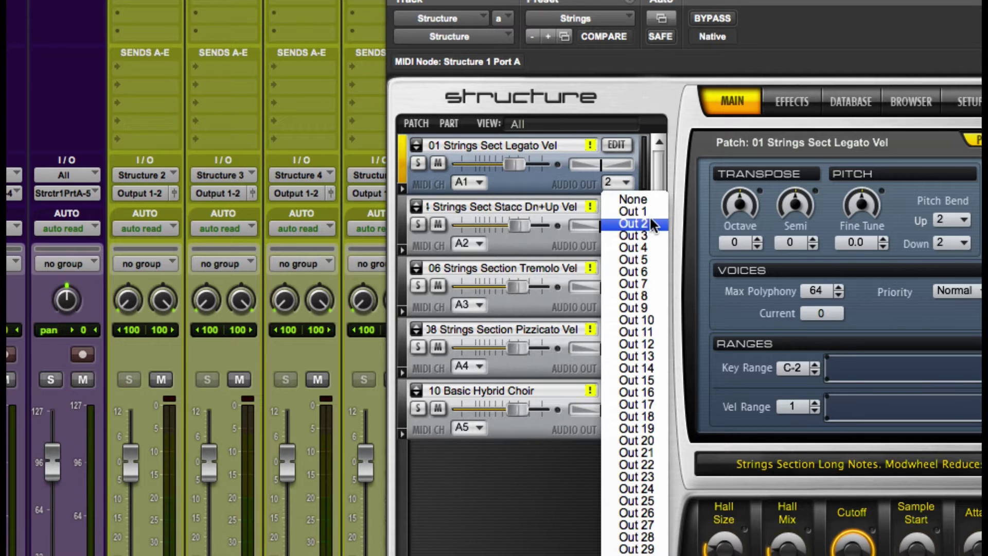
{"action": "left_click", "coordinate": [580, 184]}
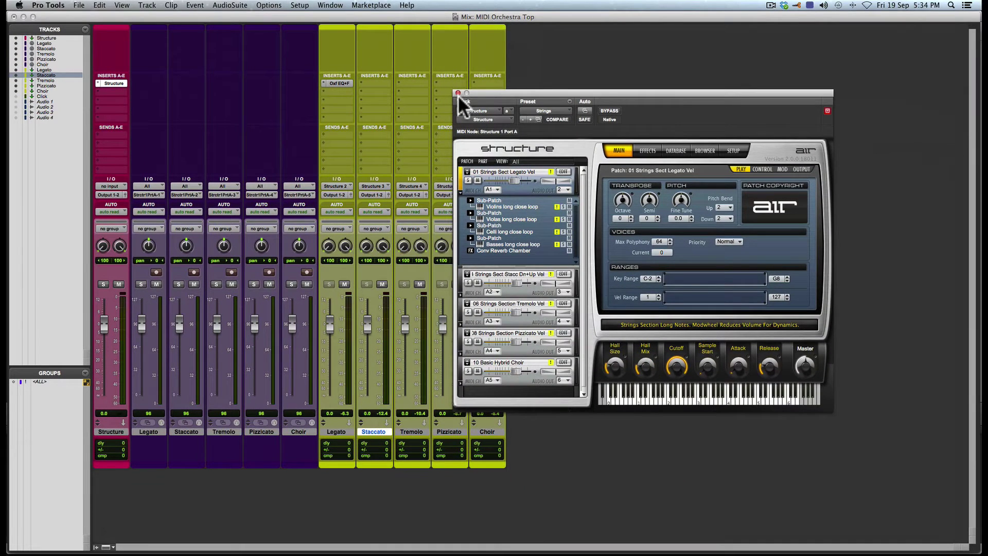
Close the Structure window and select the five aux tracks, Legato through Choir
{"action": "left_click", "coordinate": [457, 93]}
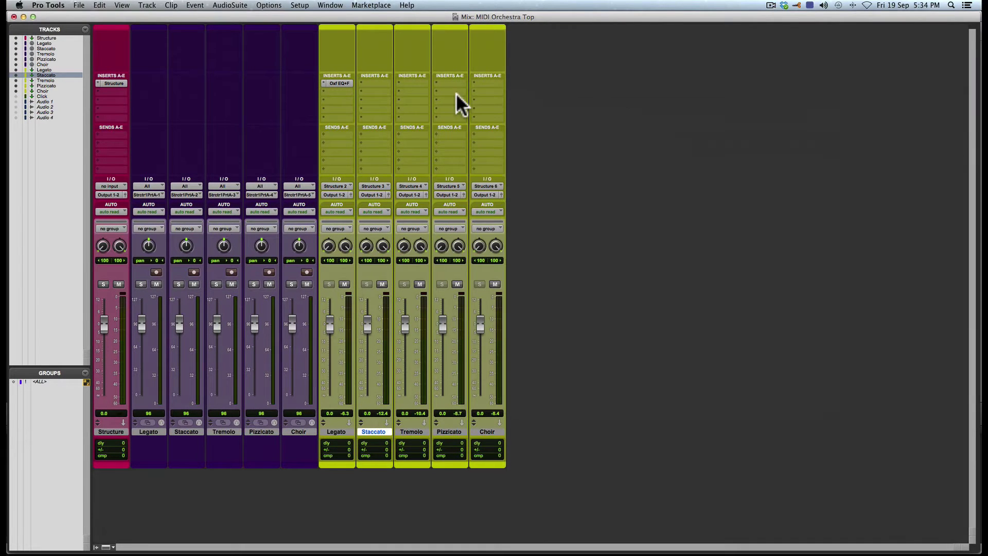
{"action": "left_click", "coordinate": [341, 431]}
{"action": "left_click", "coordinate": [483, 431], "text": "shift"}
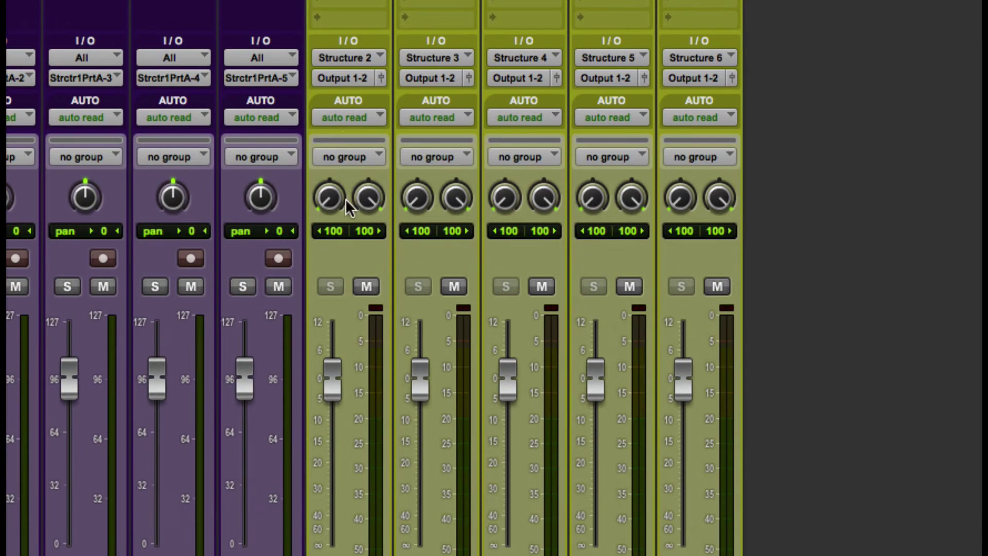
Set the selected aux inputs to Structure plug-in outputs 2 through 6
{"action": "left_click", "coordinate": [346, 56]}
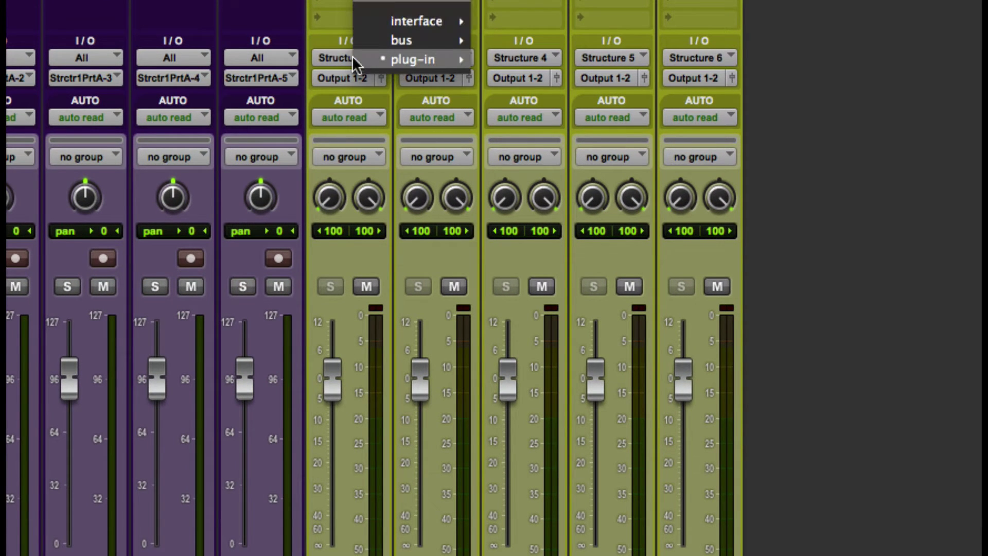
{"action": "mouse_move", "coordinate": [354, 56]}
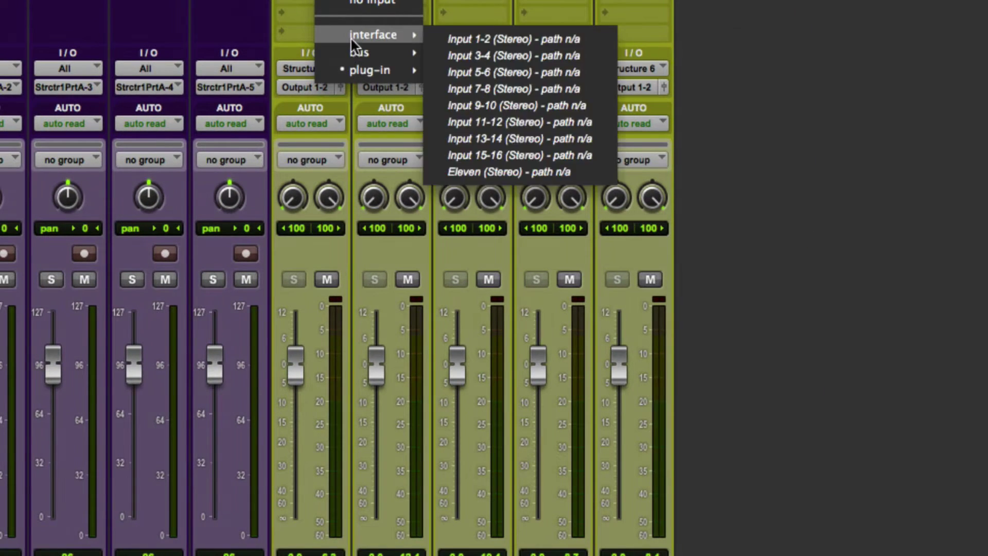
{"action": "mouse_move", "coordinate": [378, 44]}
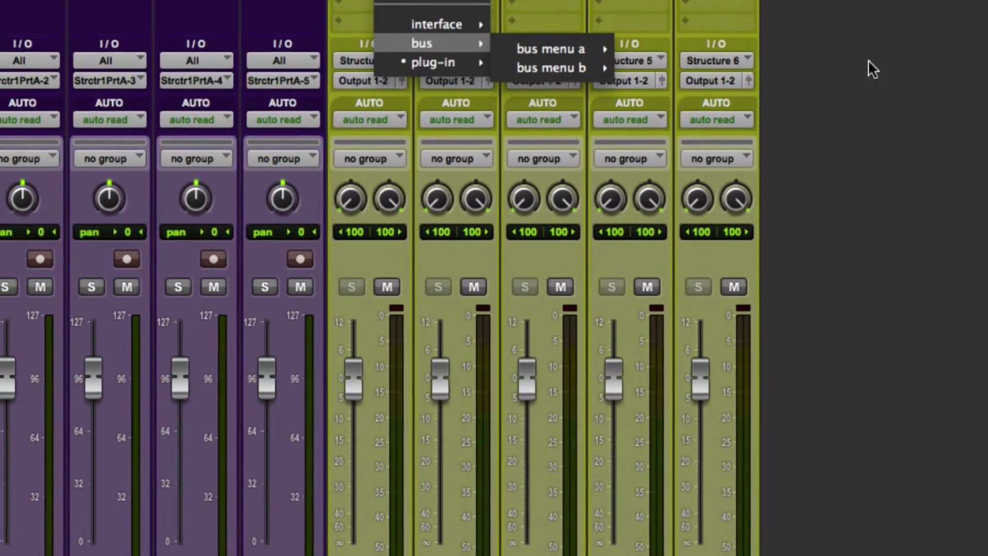
{"action": "left_click", "coordinate": [774, 74]}
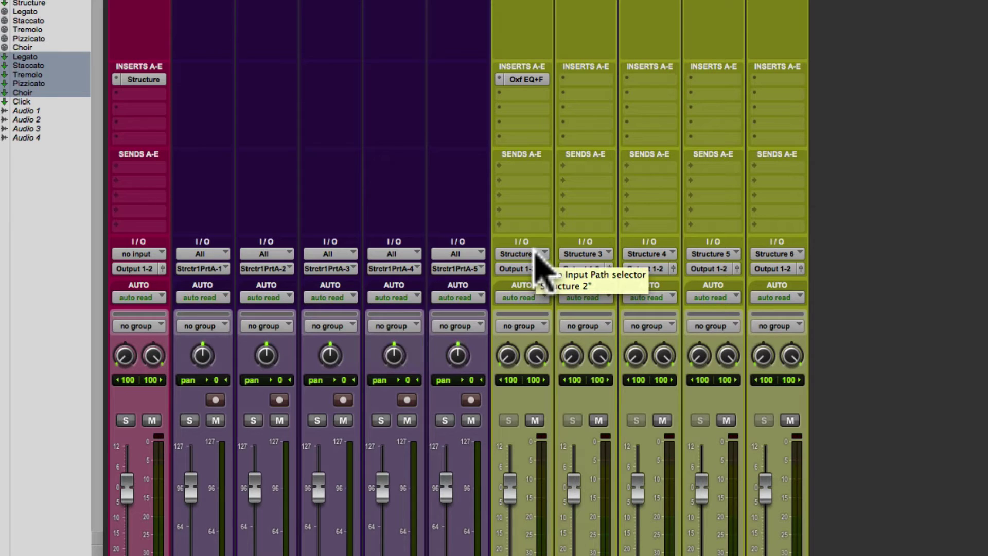
{"action": "left_click", "coordinate": [536, 252]}
{"action": "mouse_move", "coordinate": [587, 255]}
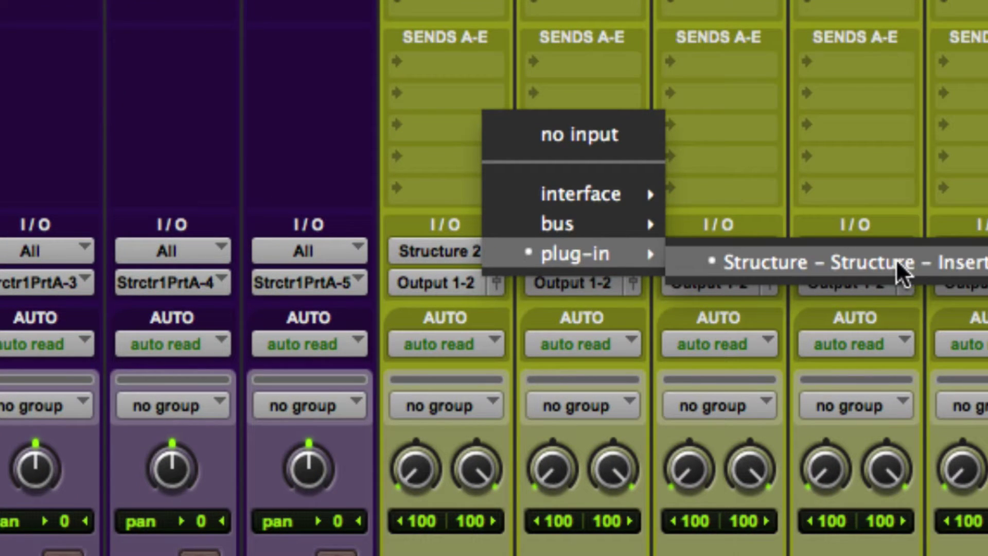
{"action": "mouse_move", "coordinate": [921, 271]}
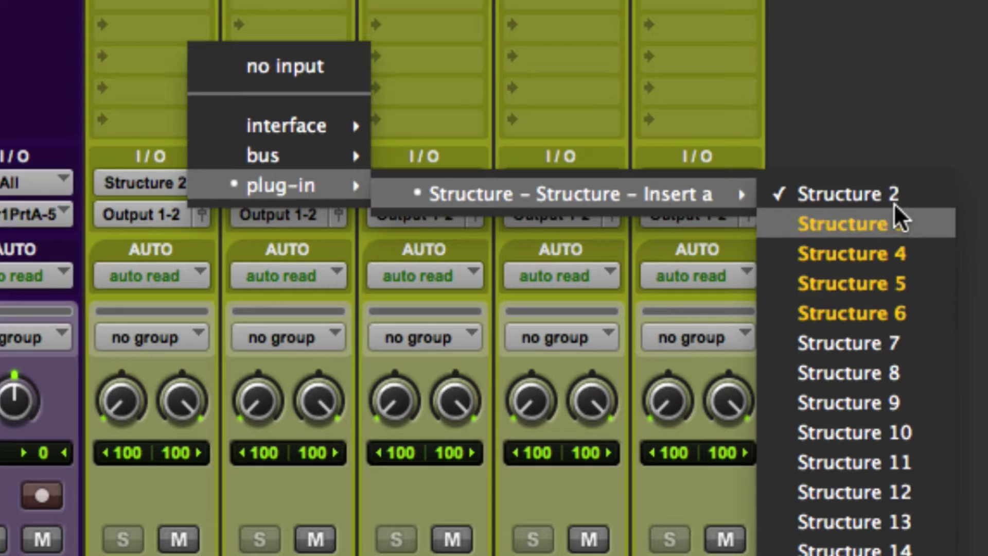
{"action": "left_click", "coordinate": [904, 311]}
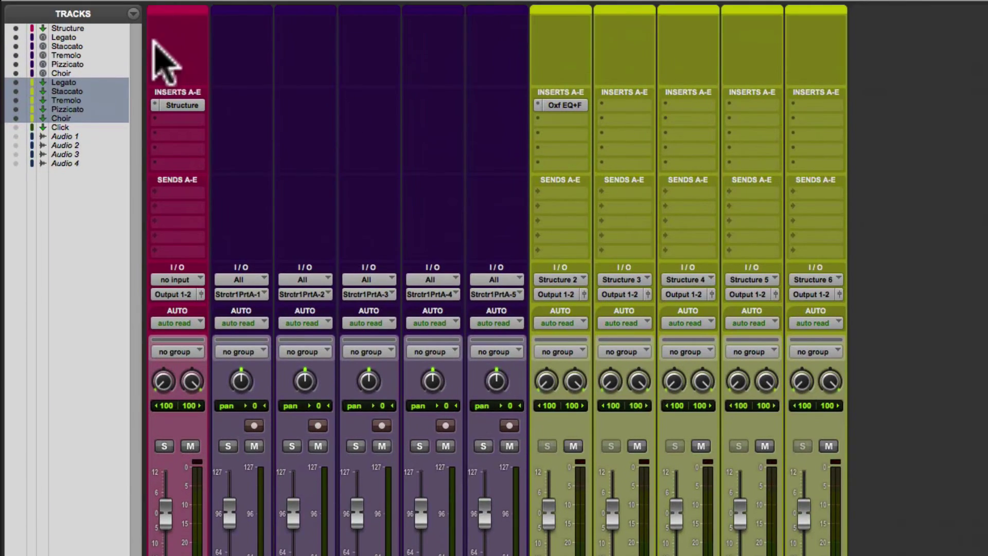
Reopen the Structure plug-in and collapse patch 01's sub-patch list
{"action": "left_click", "coordinate": [180, 105]}
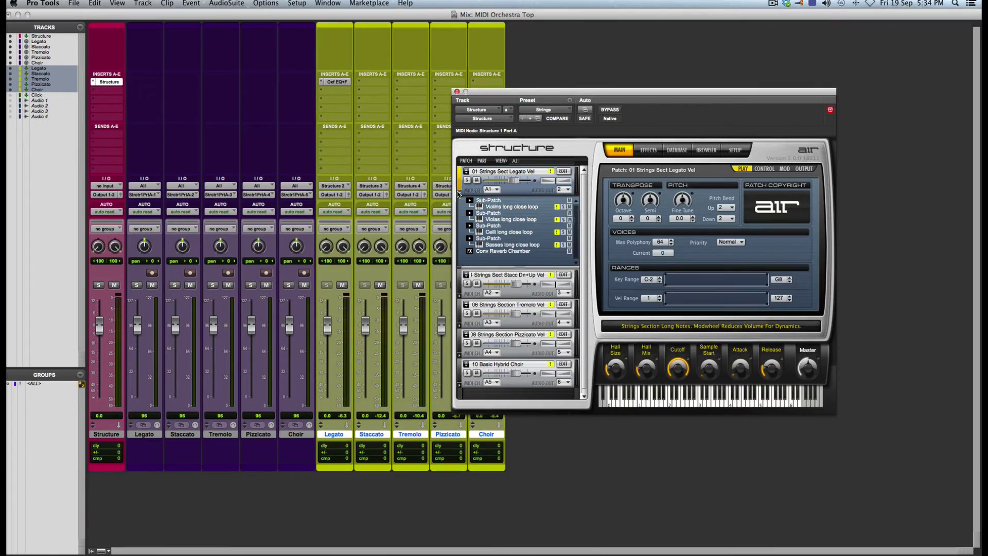
{"action": "left_click", "coordinate": [459, 195]}
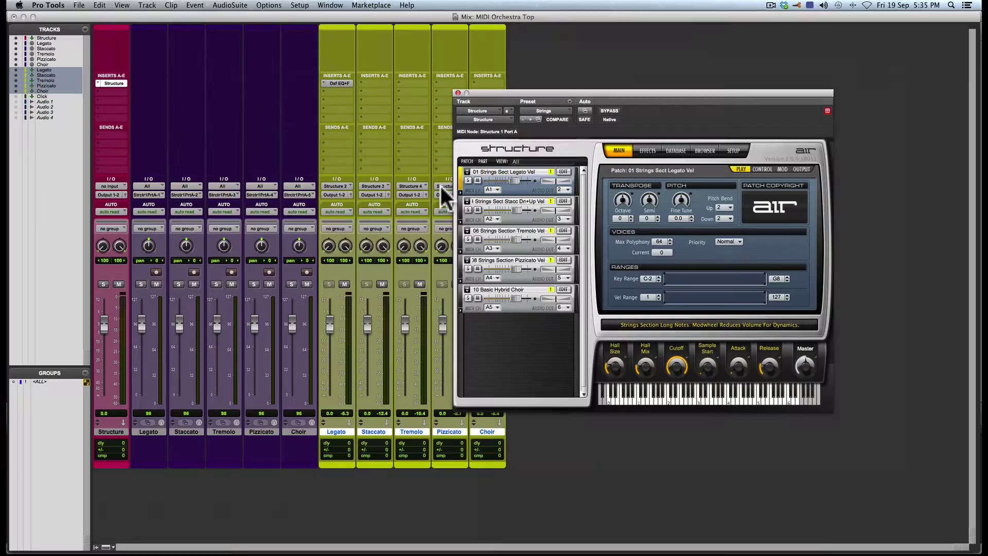
{"action": "key", "text": "super+equal"}
Preview playback from around bar 3, resetting Legato and Staccato patch volumes to 0 dB
{"action": "left_click", "coordinate": [367, 137]}
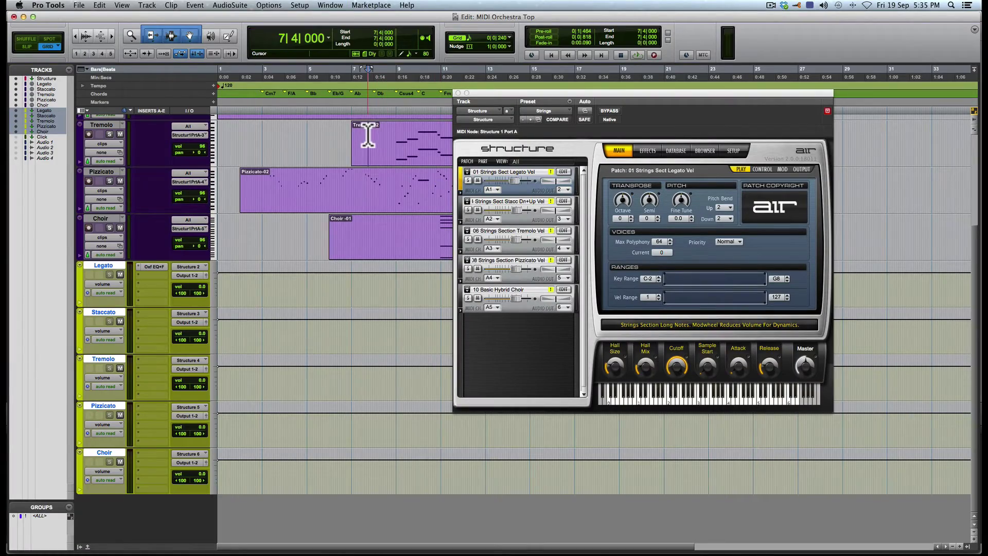
{"action": "left_click", "coordinate": [268, 172]}
{"action": "key", "text": "space"}
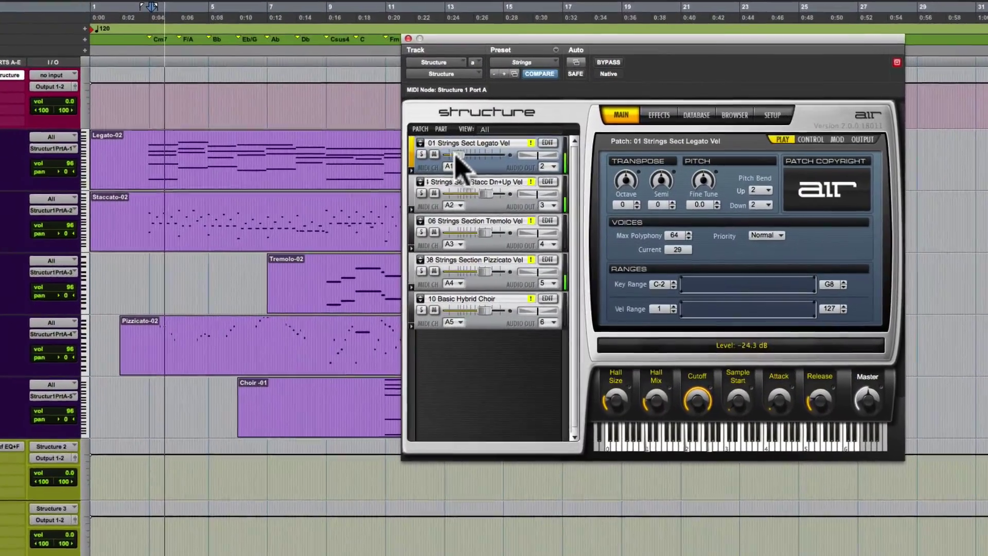
{"action": "mouse_move", "coordinate": [457, 154]}
{"action": "left_mouse_down"}
{"action": "mouse_move", "coordinate": [501, 153]}
{"action": "mouse_move", "coordinate": [410, 167]}
{"action": "mouse_move", "coordinate": [452, 167]}
{"action": "mouse_move", "coordinate": [444, 167]}
{"action": "left_mouse_up"}
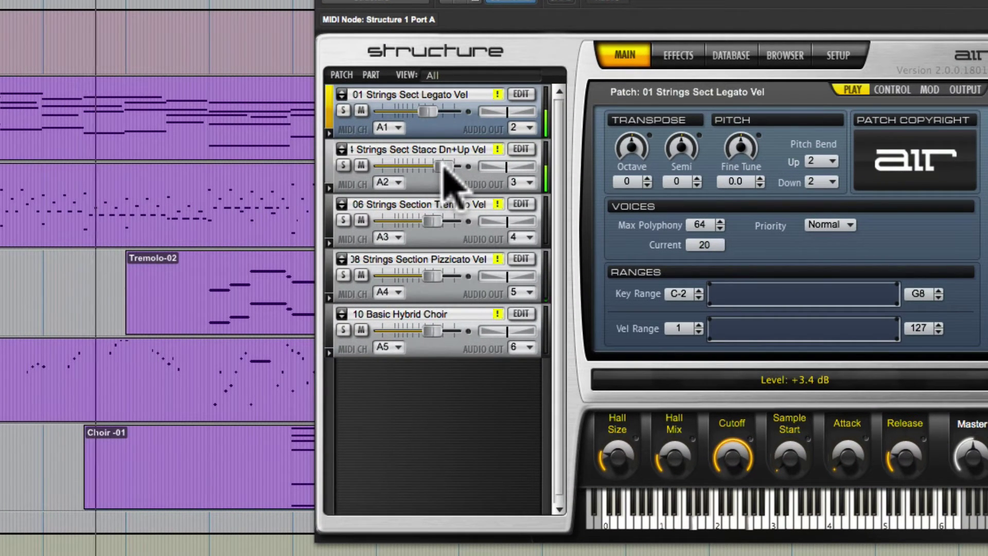
{"action": "left_click", "coordinate": [427, 111], "text": "alt"}
{"action": "left_click", "coordinate": [440, 165], "text": "alt"}
{"action": "key", "text": "space"}
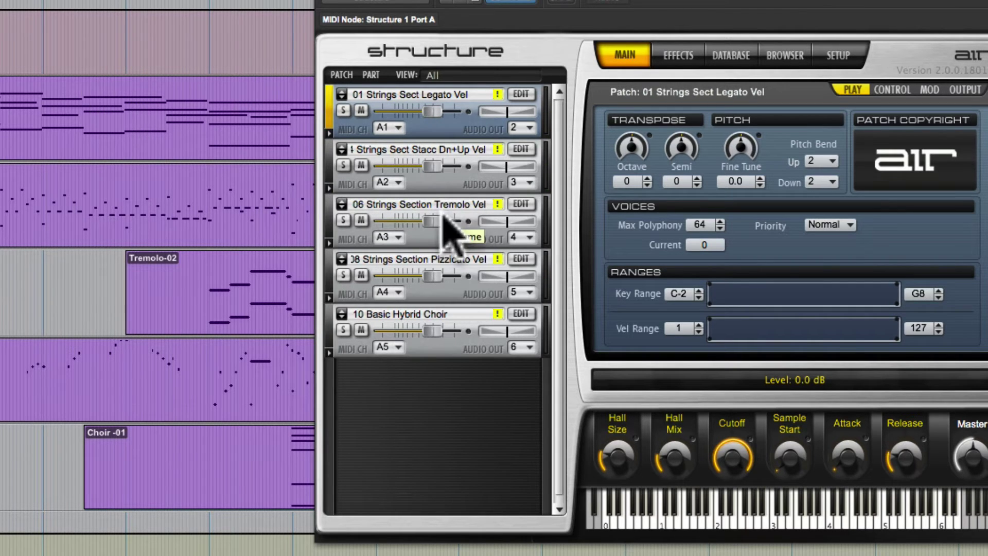
{"action": "key", "text": "super+equal"}
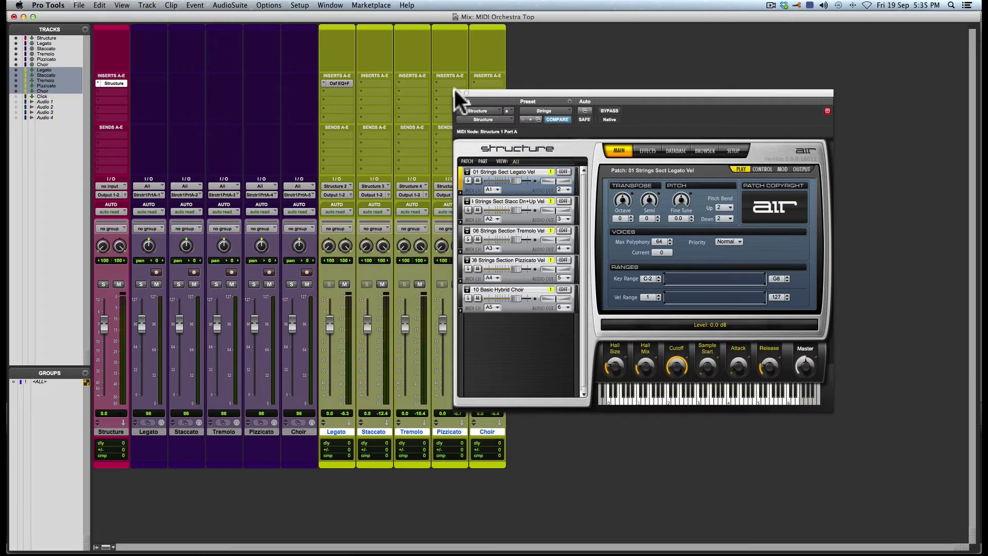
During playback, set Staccato aux to -2.0 dB panned 56/37, and lower Pizzicato to -8.6 dB
{"action": "left_click_drag", "start_coordinate": [455, 88], "coordinate": [642, 79]}
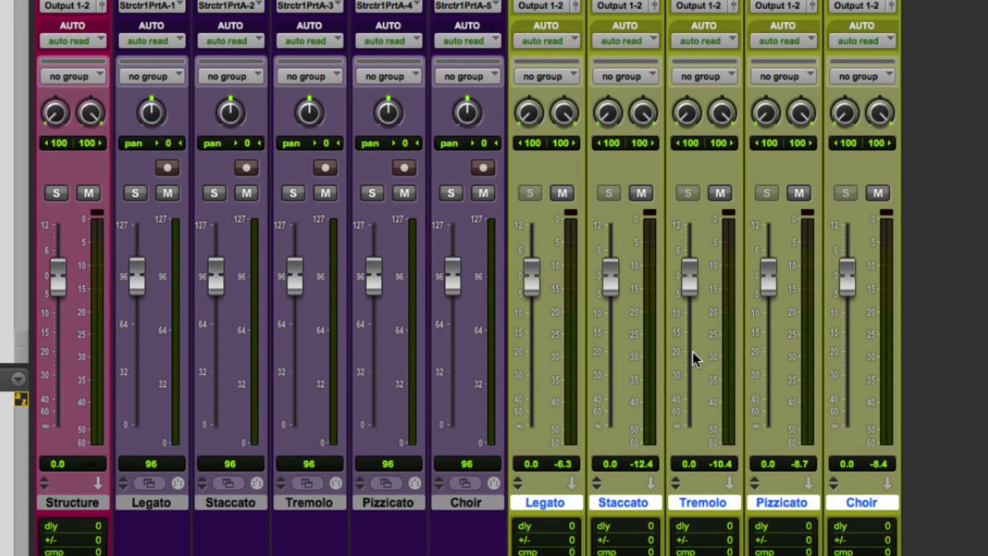
{"action": "key", "text": "space"}
{"action": "left_click_drag", "start_coordinate": [610, 273], "coordinate": [610, 281]}
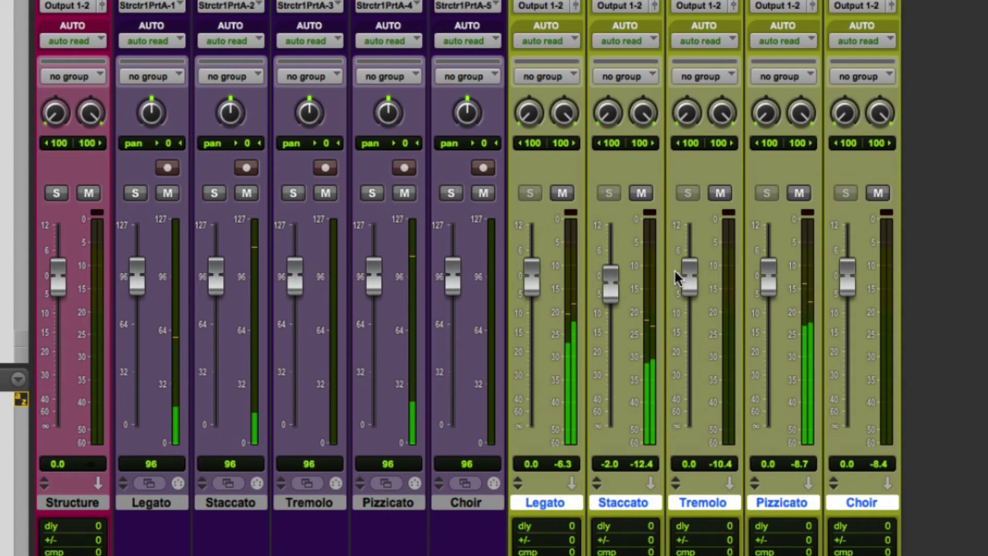
{"action": "left_click_drag", "start_coordinate": [763, 274], "coordinate": [770, 308]}
{"action": "left_click_drag", "start_coordinate": [778, 120], "coordinate": [800, 152]}
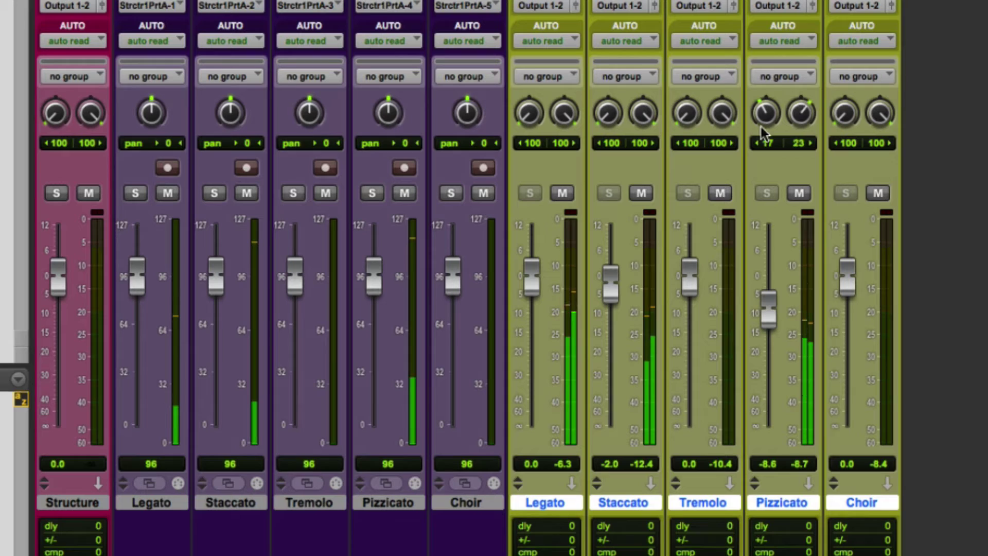
{"action": "left_click_drag", "start_coordinate": [608, 111], "coordinate": [644, 214]}
Pan Pizzicato 48/46 at -11.3 dB, set Tremolo to -3.6 dB and Choir to -15.6 dB
{"action": "left_click_drag", "start_coordinate": [767, 110], "coordinate": [769, 78]}
{"action": "left_click_drag", "start_coordinate": [800, 112], "coordinate": [801, 78]}
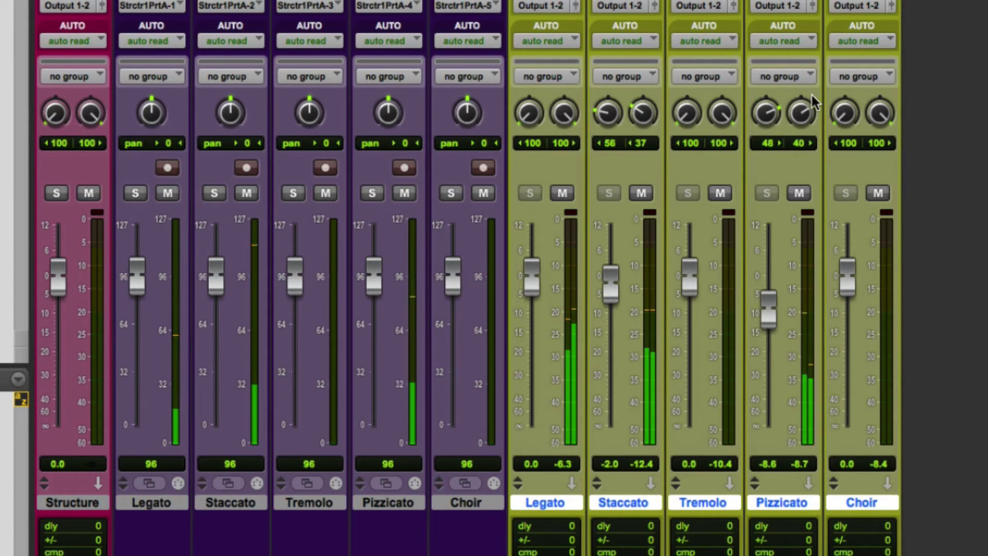
{"action": "left_click_drag", "start_coordinate": [760, 331], "coordinate": [767, 328]}
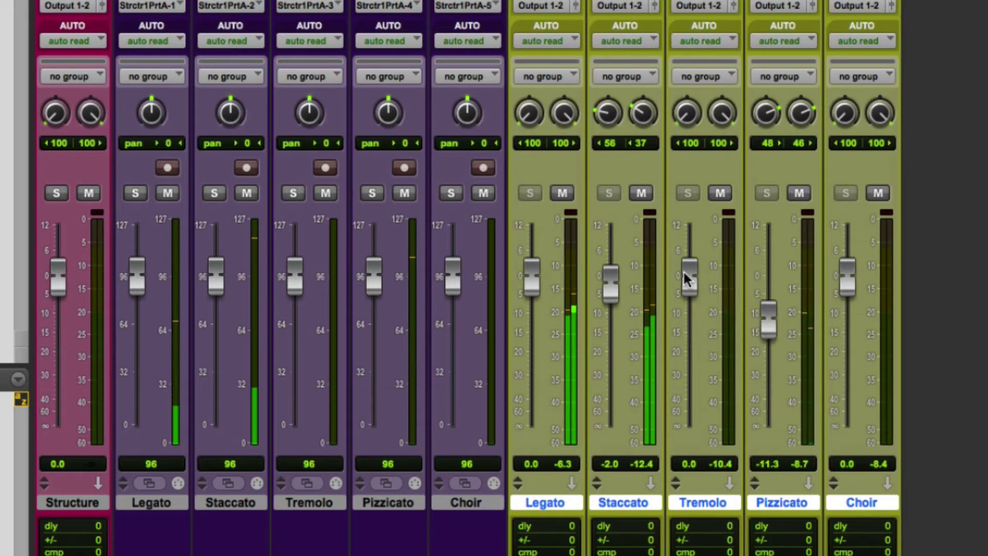
{"action": "mouse_move", "coordinate": [683, 277]}
{"action": "left_mouse_down"}
{"action": "mouse_move", "coordinate": [682, 301]}
{"action": "mouse_move", "coordinate": [686, 289]}
{"action": "left_mouse_up"}
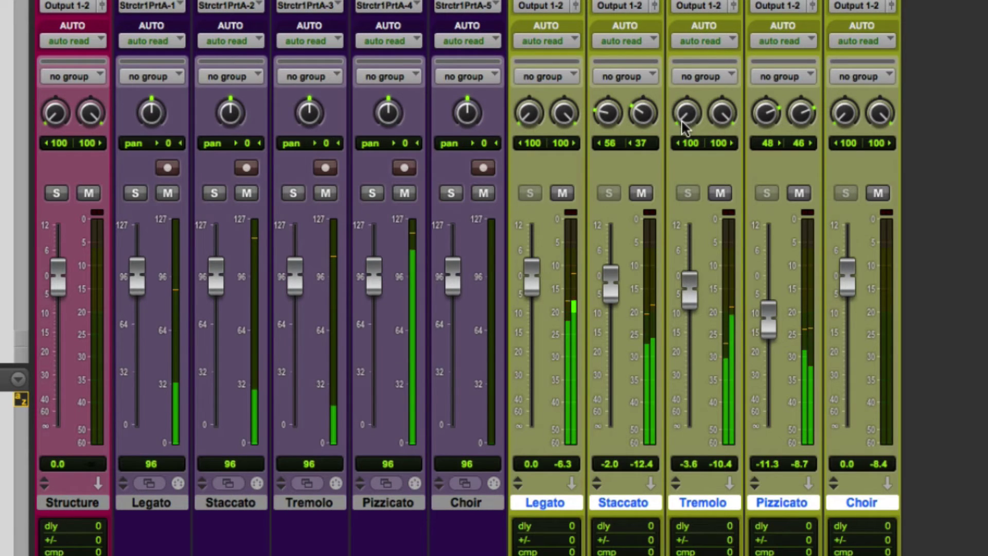
{"action": "left_click_drag", "start_coordinate": [854, 267], "coordinate": [859, 334]}
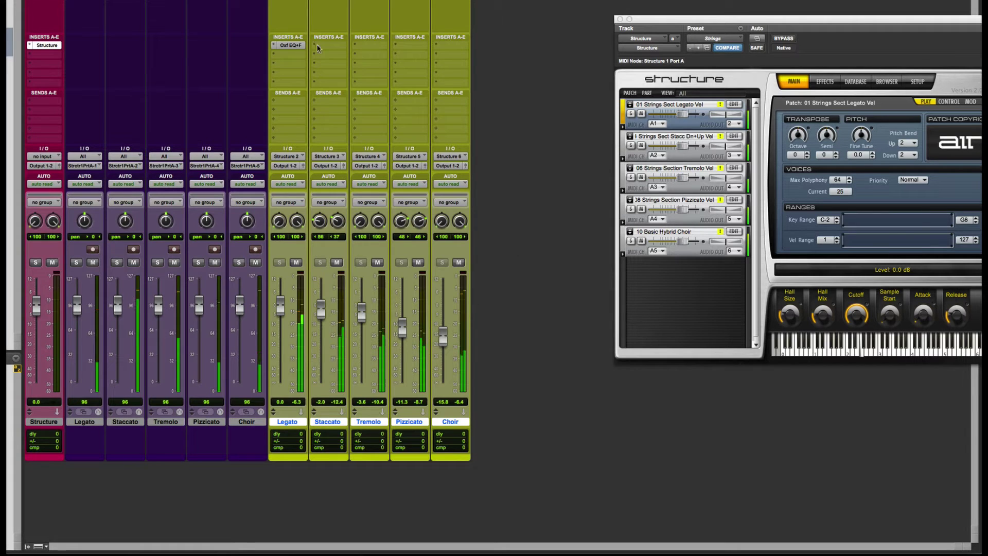
Insert the Sonnox Oxford EQ+Filters multichannel plug-in on the Choir aux track
{"action": "left_click", "coordinate": [464, 48]}
{"action": "mouse_move", "coordinate": [522, 67]}
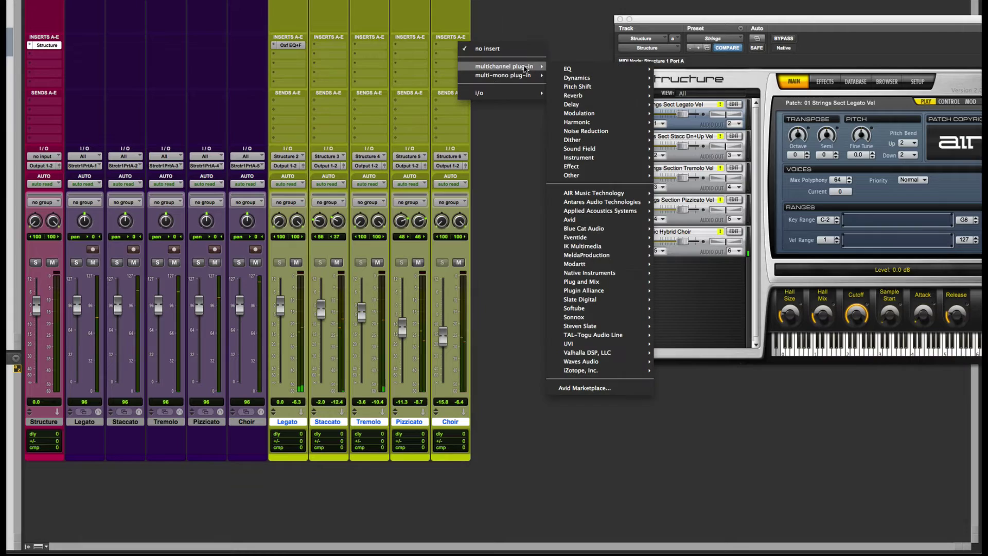
{"action": "left_click", "coordinate": [502, 180]}
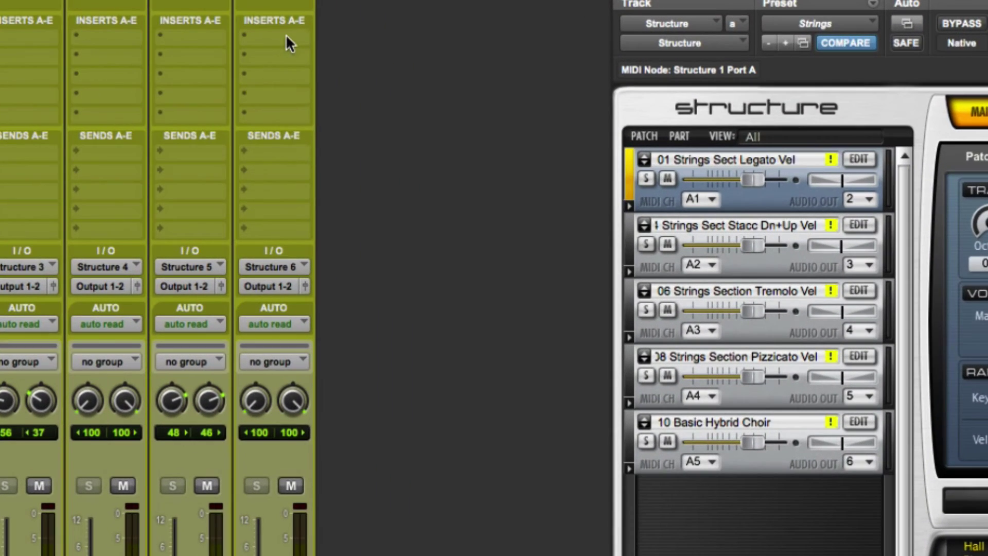
{"action": "left_click", "coordinate": [454, 46]}
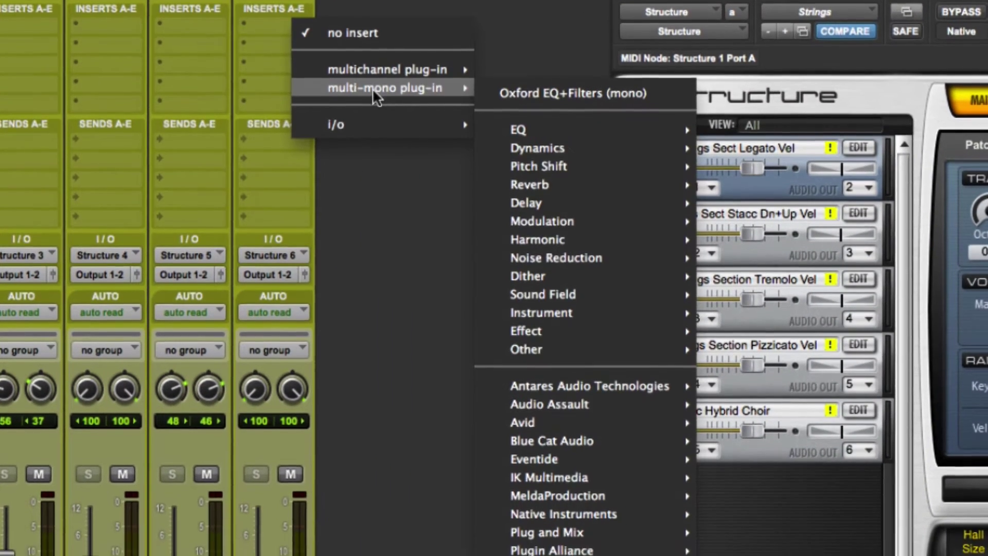
{"action": "mouse_move", "coordinate": [384, 81]}
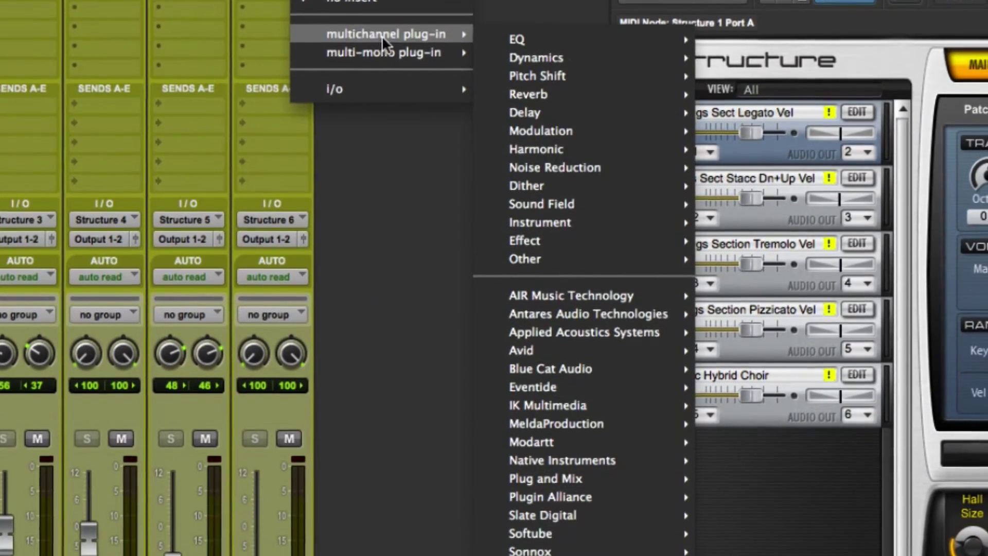
{"action": "mouse_move", "coordinate": [603, 452]}
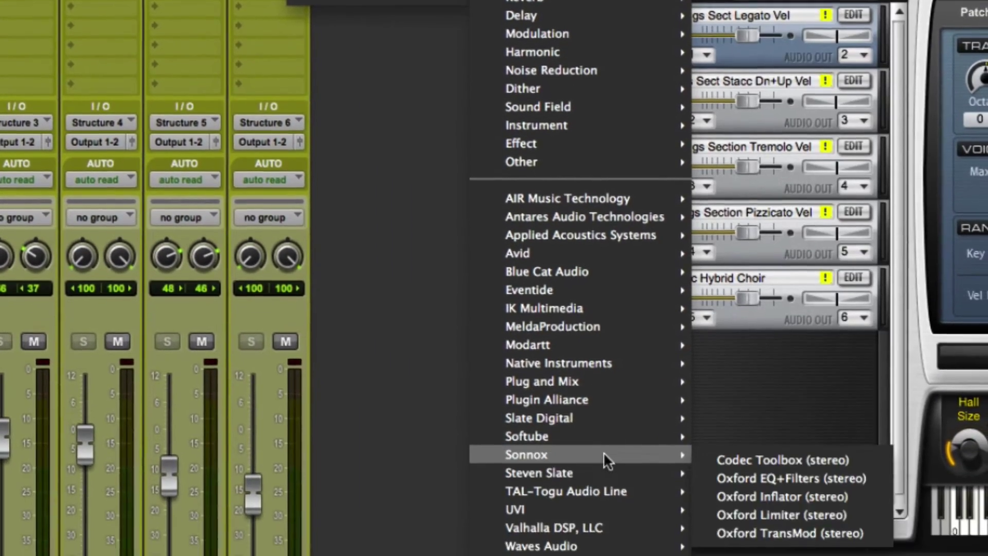
{"action": "left_click", "coordinate": [762, 478]}
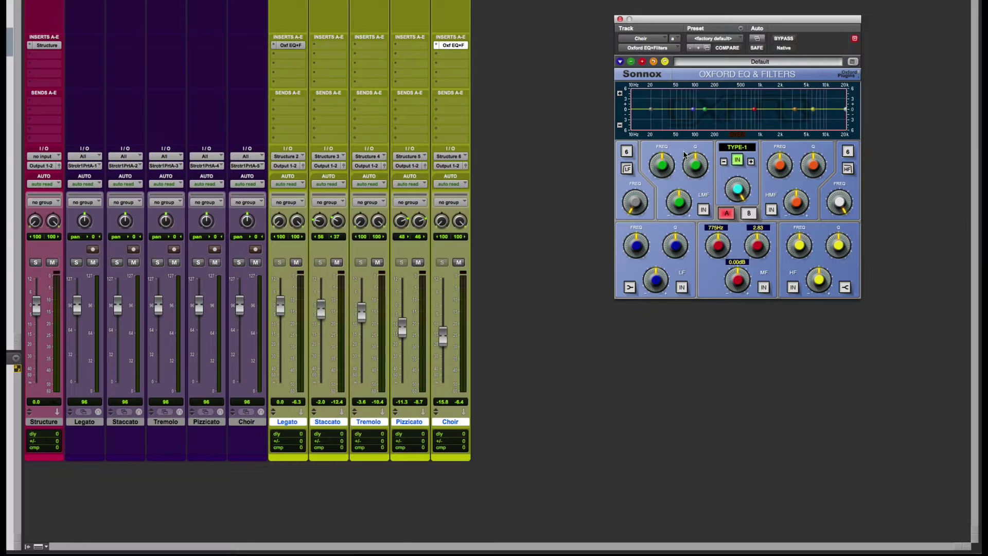
Raise the EQ's low-cut filter and bring the Choir aux fader to -1.7 dB
{"action": "left_click_drag", "start_coordinate": [628, 183], "coordinate": [644, 184]}
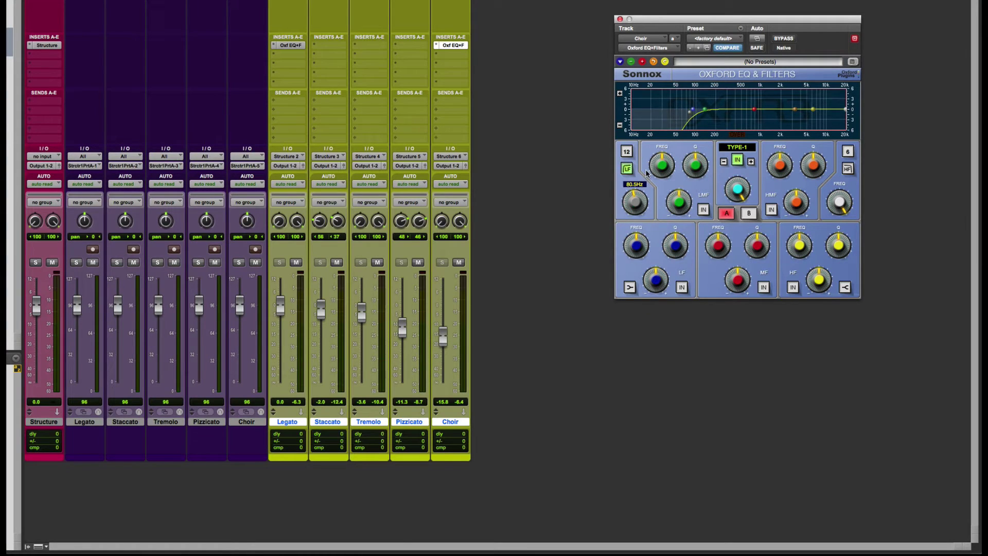
{"action": "left_click", "coordinate": [533, 265]}
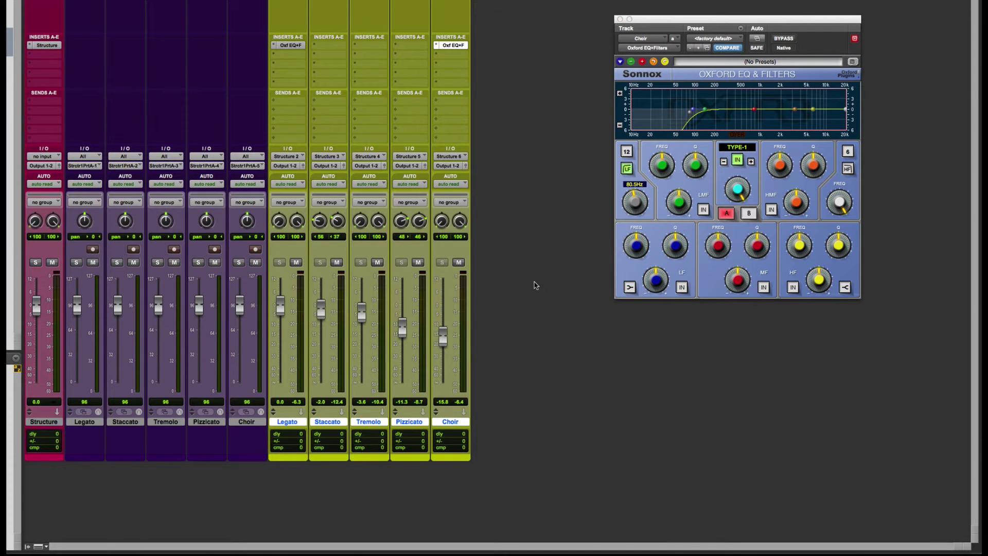
{"action": "key", "text": "super+equal"}
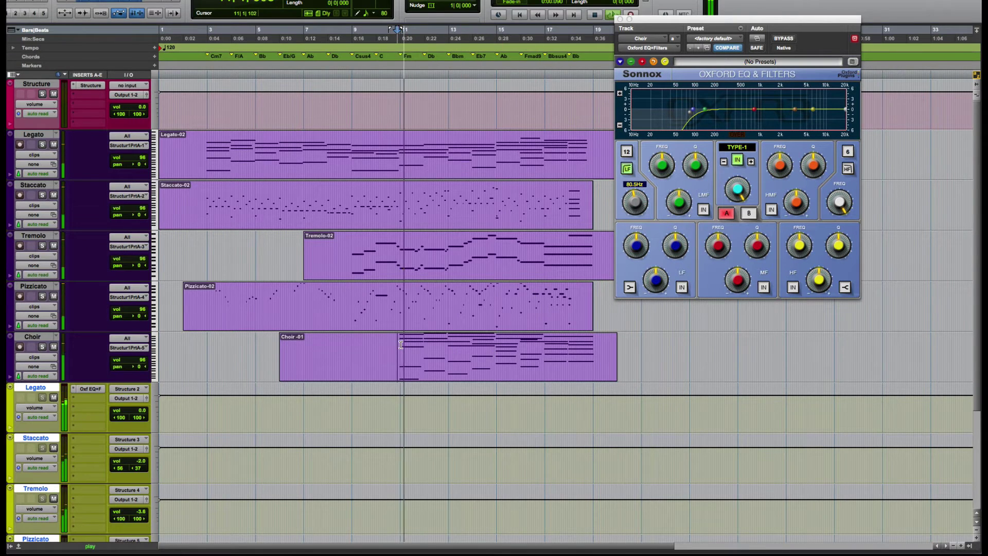
{"action": "key", "text": "super+equal"}
{"action": "left_click_drag", "start_coordinate": [439, 354], "coordinate": [447, 311]}
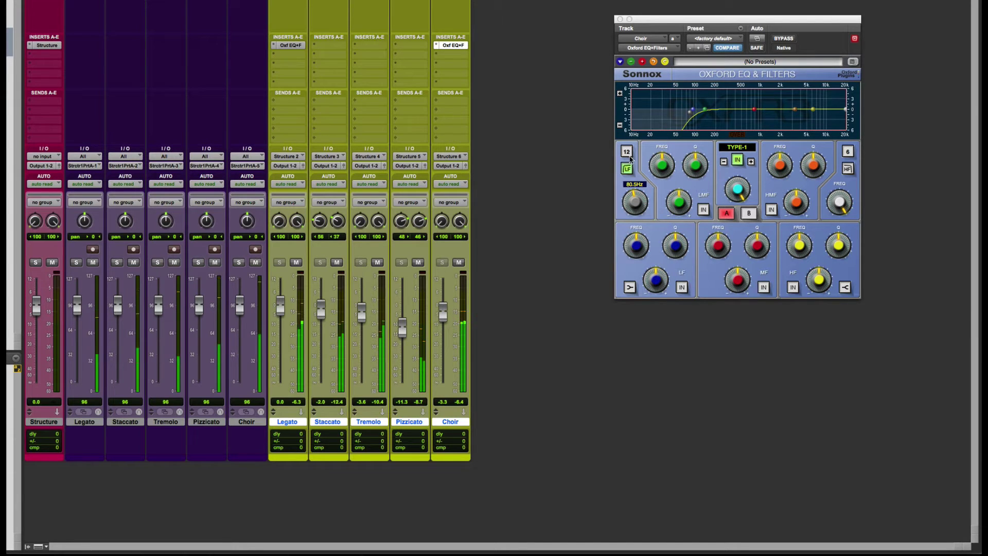
Set the low cut to 142.3 Hz and enable a 1.8 dB high shelf at 6325 Hz
{"action": "left_click_drag", "start_coordinate": [689, 111], "coordinate": [704, 110]}
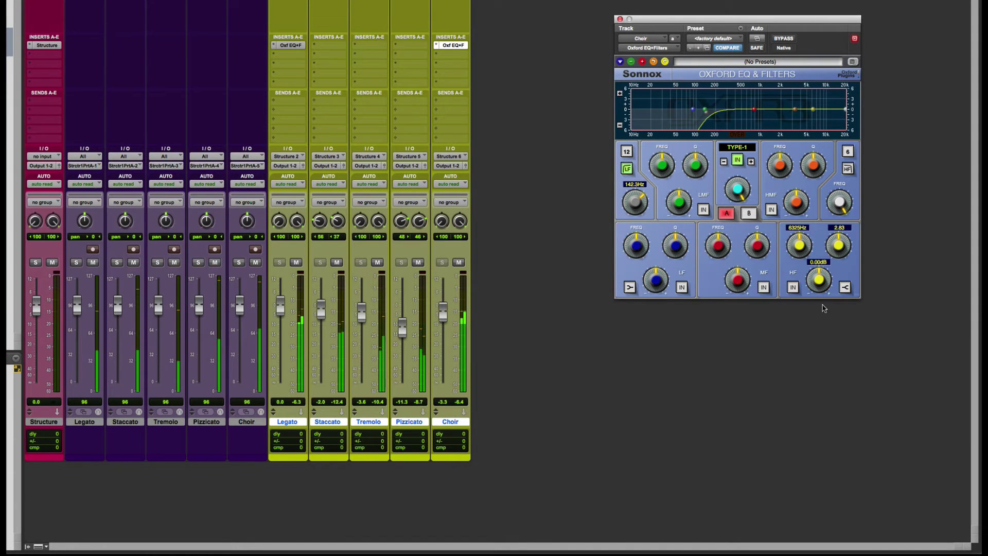
{"action": "left_click", "coordinate": [845, 287]}
{"action": "left_click", "coordinate": [793, 287]}
{"action": "mouse_move", "coordinate": [818, 281]}
{"action": "left_mouse_down"}
{"action": "mouse_move", "coordinate": [832, 249]}
{"action": "mouse_move", "coordinate": [826, 274]}
{"action": "left_mouse_up"}
{"action": "left_click_drag", "start_coordinate": [839, 232], "coordinate": [839, 226]}
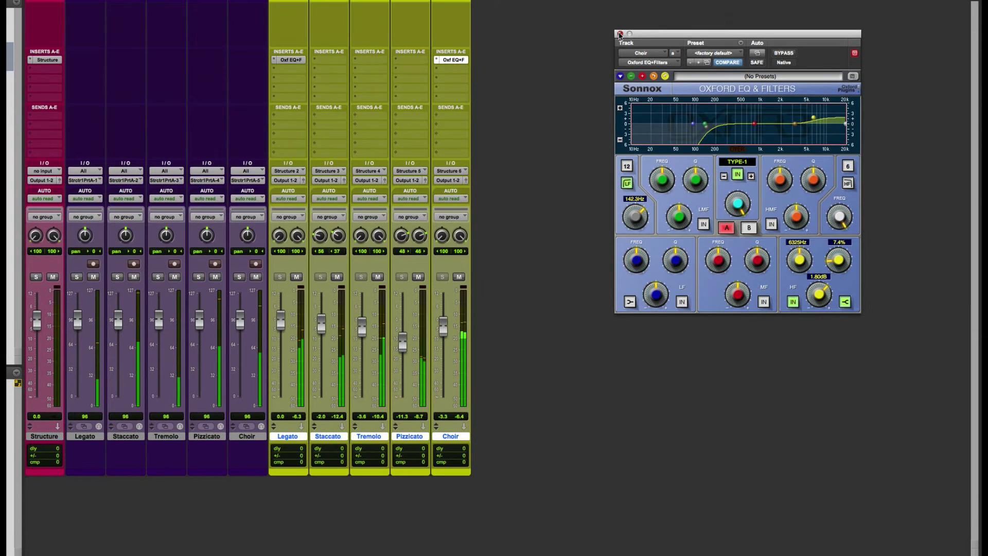
{"action": "left_click", "coordinate": [619, 34]}
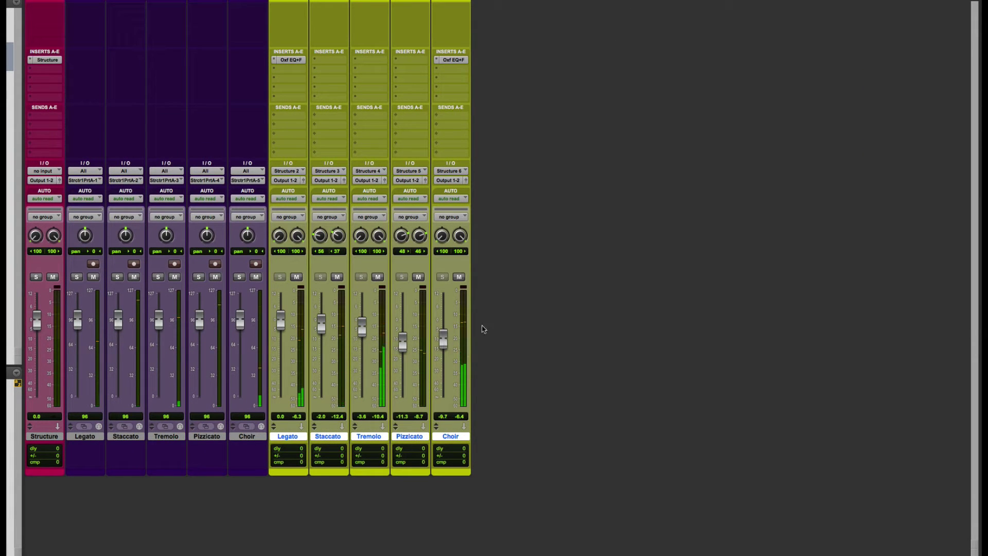
{"action": "key", "text": "super+equal"}
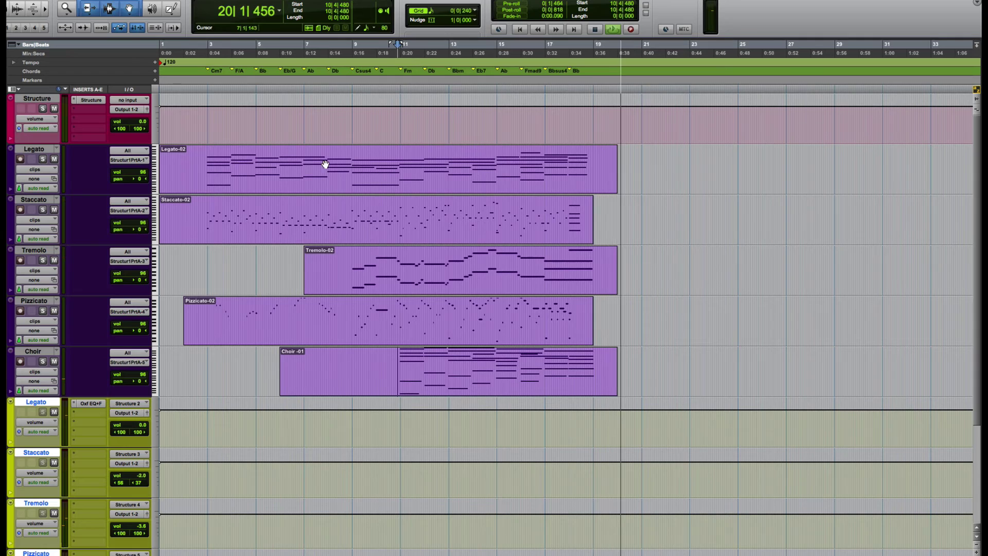
{"action": "left_click", "coordinate": [345, 159]}
{"action": "key", "text": "super+bracketleft"}
{"action": "key", "text": "super+bracketright"}
{"action": "key", "text": "super+bracketright"}
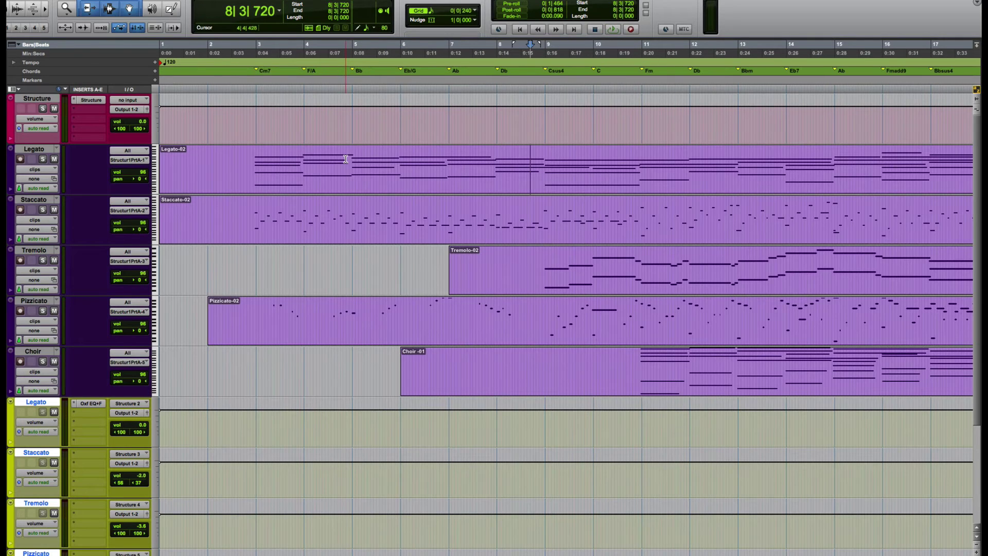
{"action": "key", "text": "super+equal"}
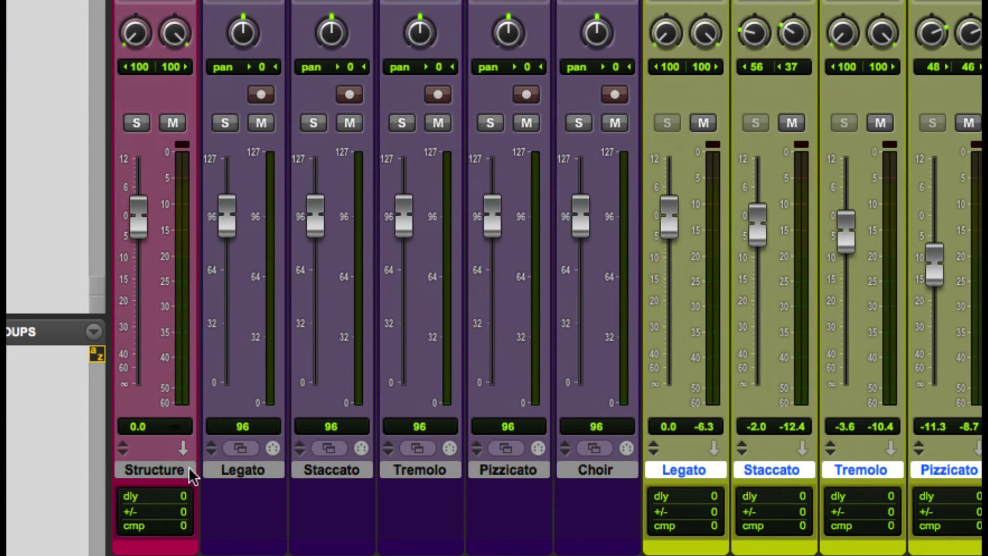
{"action": "left_click", "coordinate": [123, 466]}
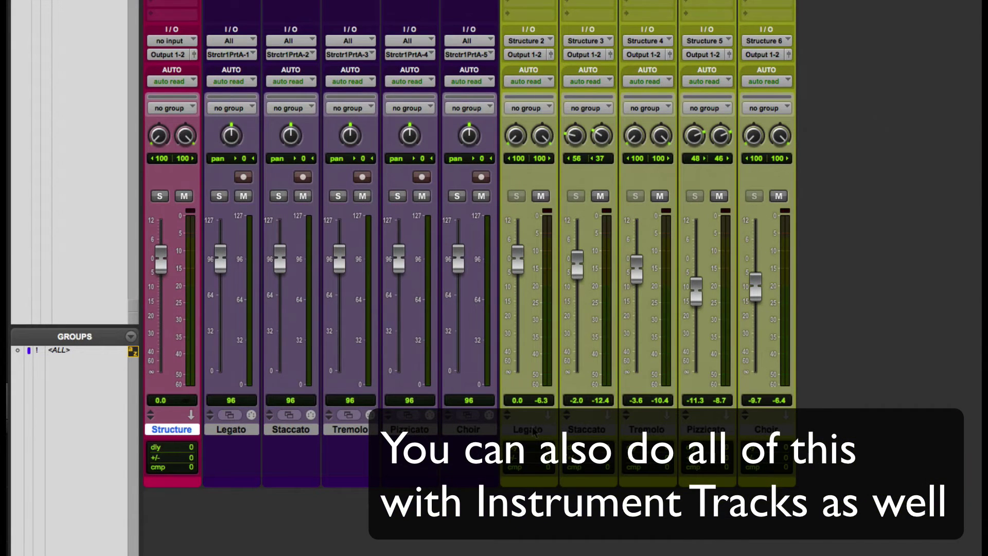
{"action": "left_click", "coordinate": [532, 430]}
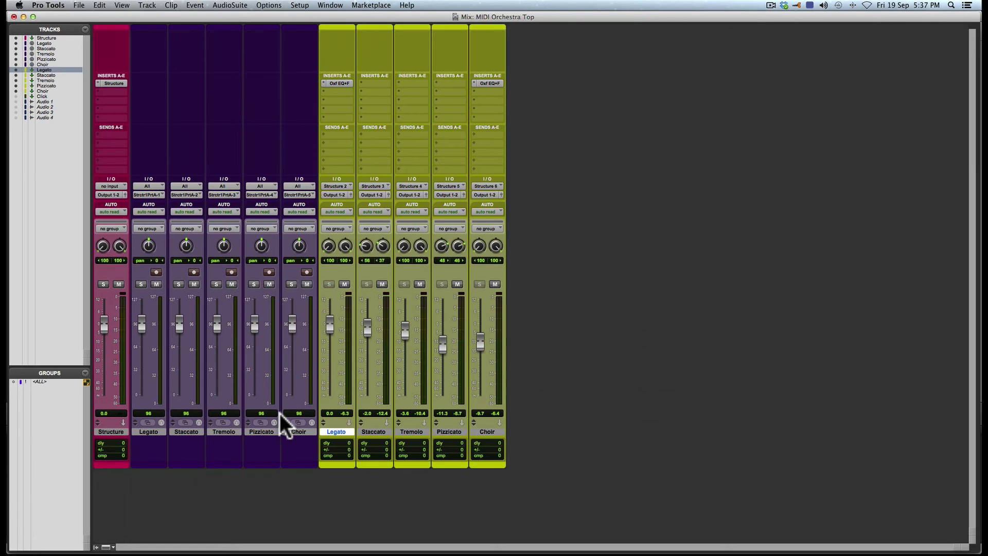
{"action": "left_click", "coordinate": [111, 431]}
{"action": "left_click", "coordinate": [339, 431]}
{"action": "left_click", "coordinate": [370, 431]}
{"action": "left_click", "coordinate": [485, 431]}
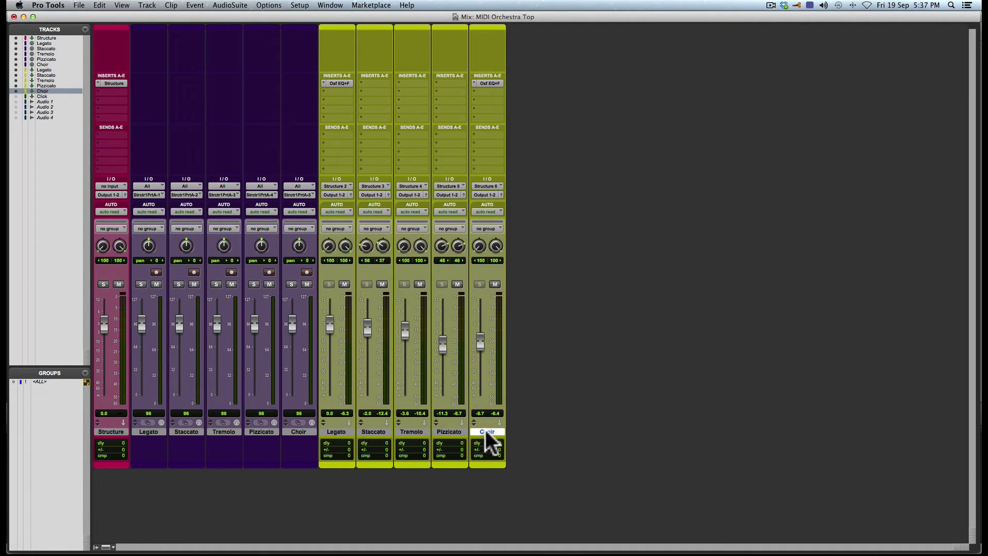
{"action": "key", "text": "super+equal"}
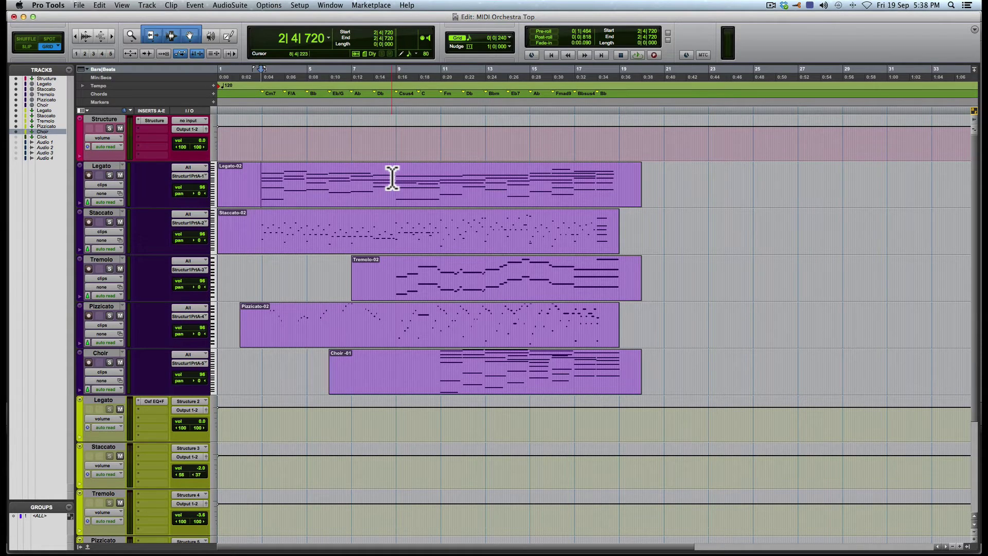
{"action": "key", "text": "super+equal"}
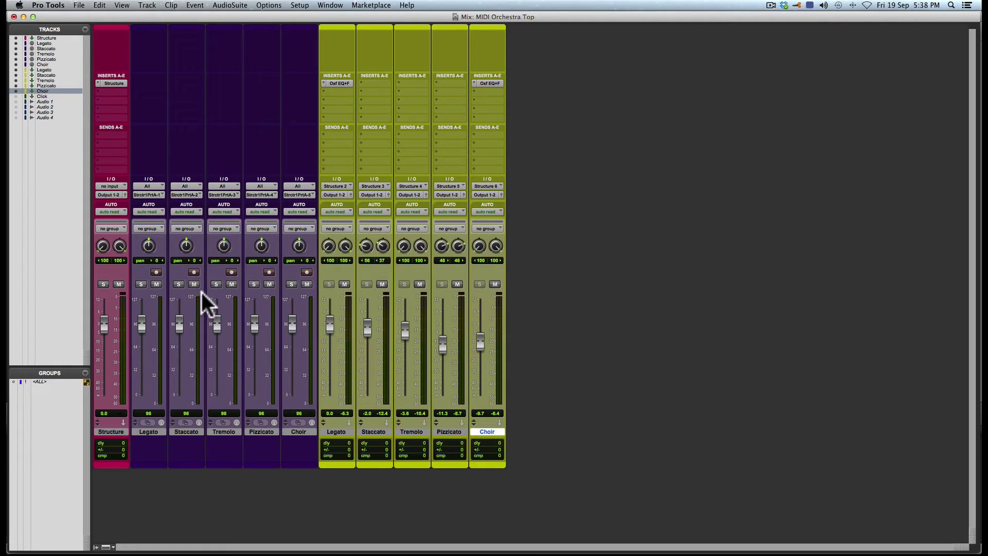
{"action": "left_click", "coordinate": [109, 81]}
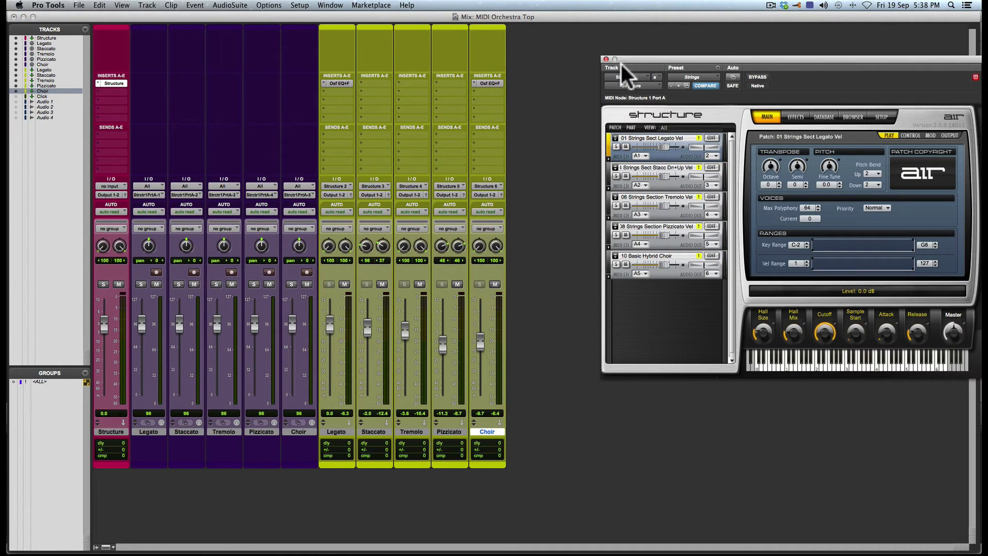
{"action": "left_click", "coordinate": [606, 59]}
{"action": "key", "text": "super+equal"}
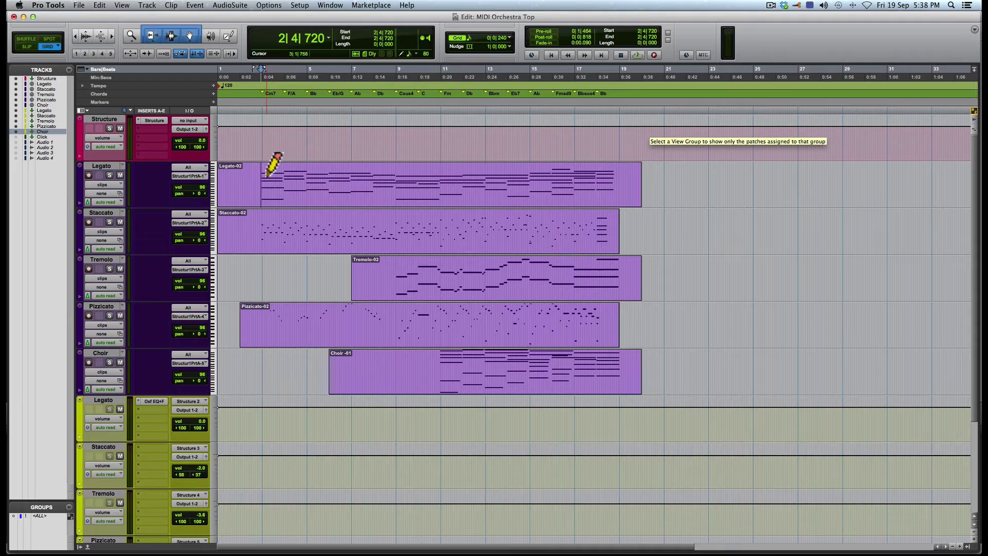
{"action": "key", "text": "ctrl+alt+equal"}
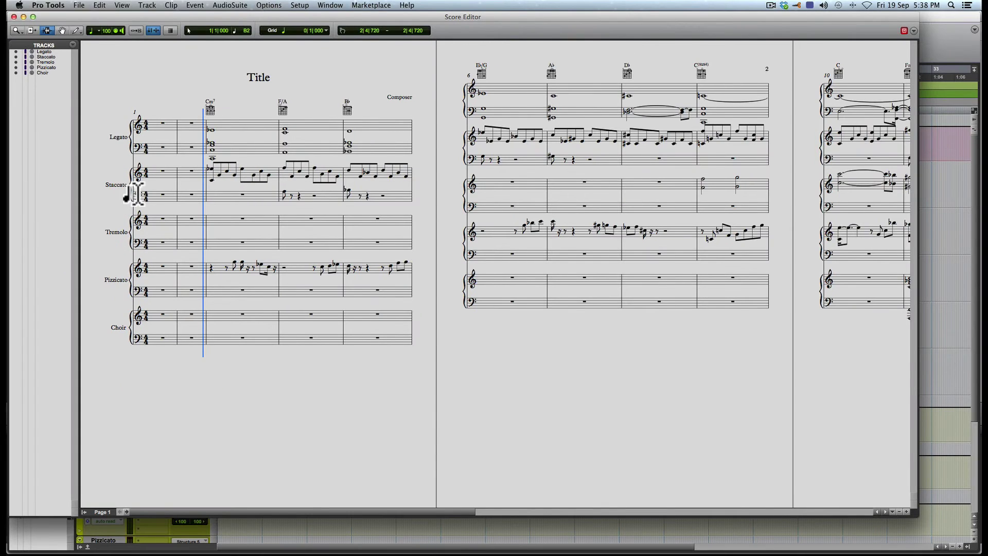
{"action": "key", "text": "super+w"}
{"action": "scroll", "coordinate": [403, 371], "scroll_direction": "down", "scroll_amount": 5}
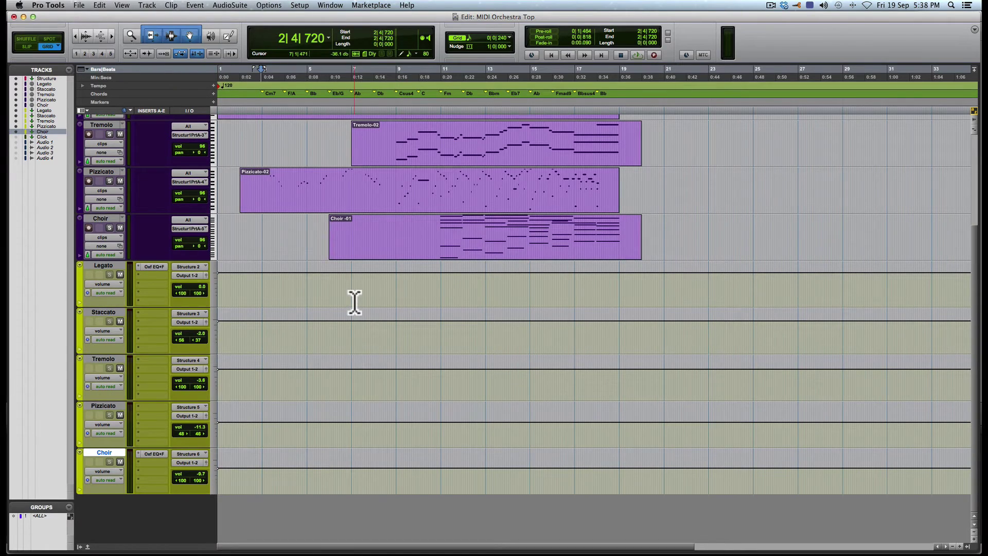
{"action": "key", "text": "super+equal"}
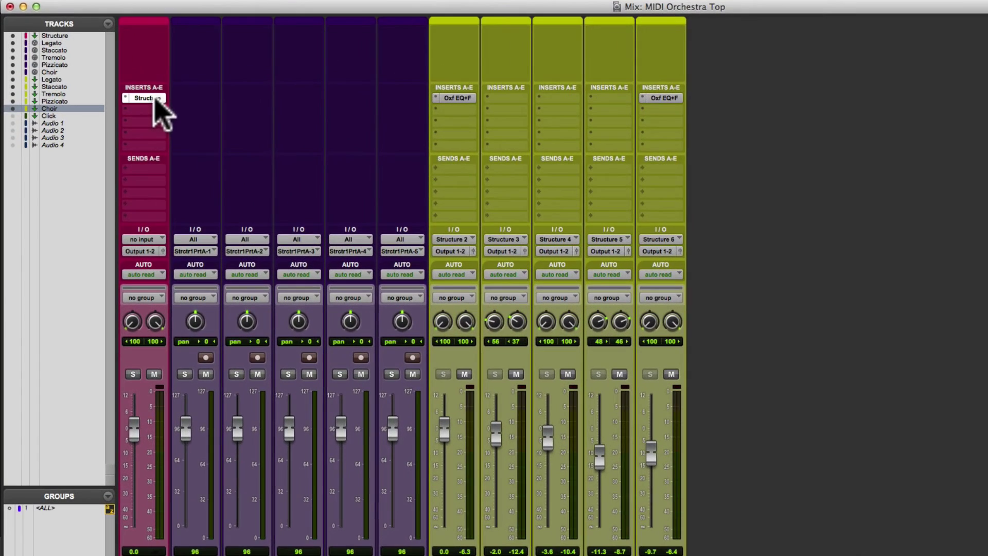
{"action": "left_click", "coordinate": [122, 87]}
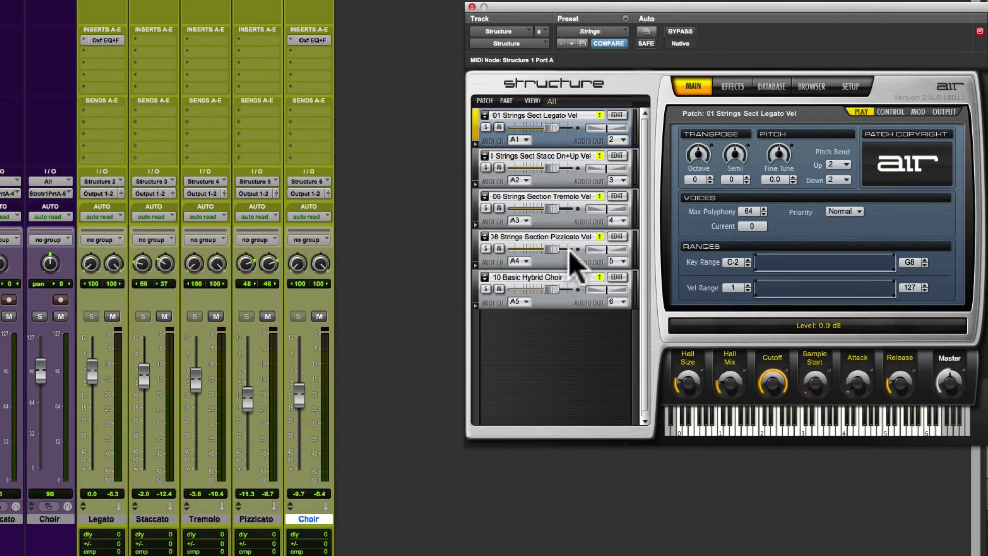
{"action": "left_click_drag", "start_coordinate": [553, 7], "coordinate": [389, 23]}
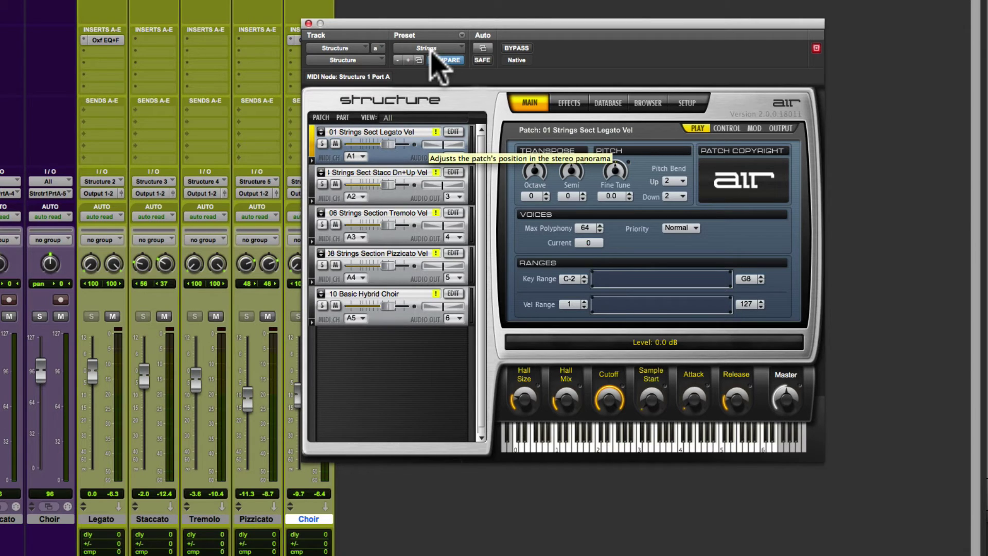
{"action": "key", "text": "super+equal"}
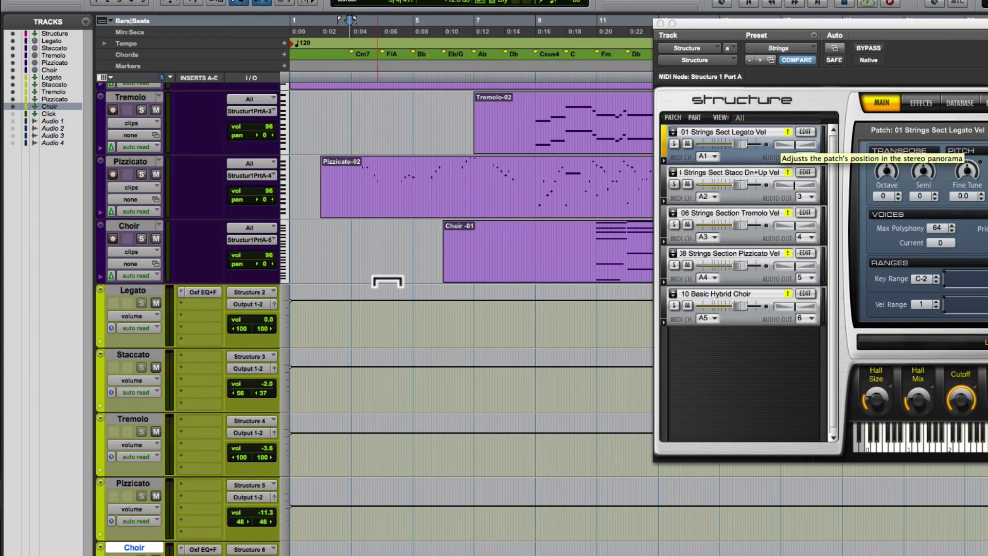
{"action": "left_click", "coordinate": [412, 186]}
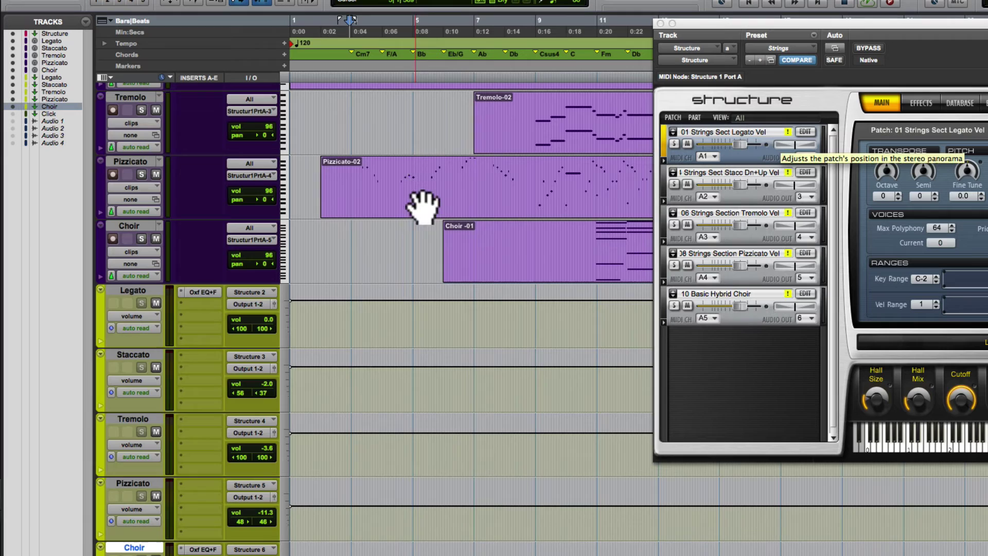
{"action": "scroll", "coordinate": [422, 205], "scroll_direction": "up", "scroll_amount": 3}
{"action": "key", "text": "super+bracketleft"}
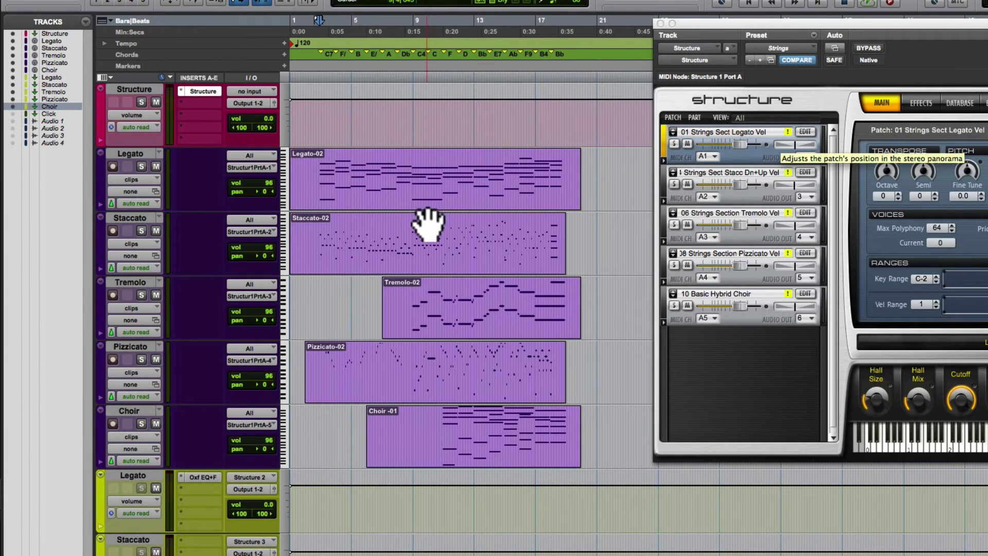
{"action": "left_click", "coordinate": [611, 77]}
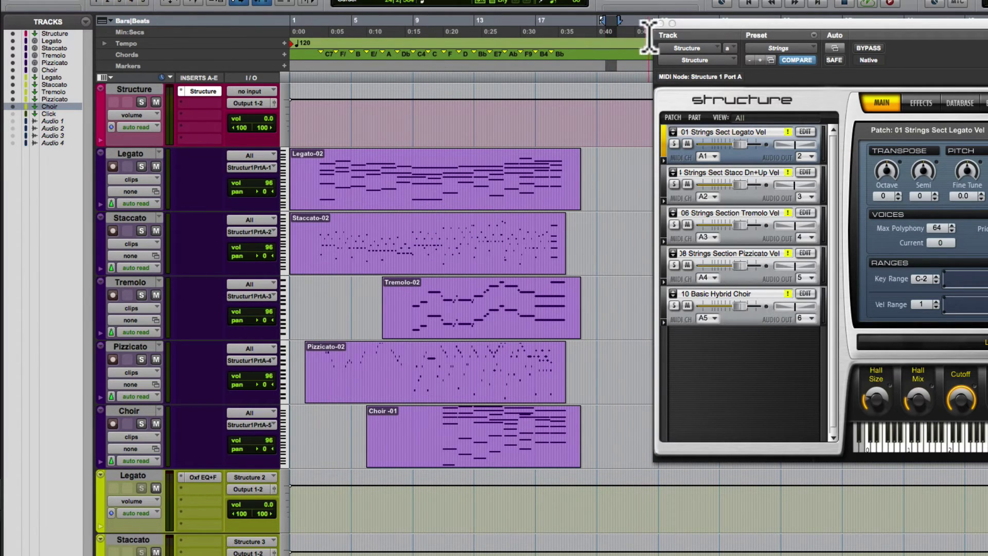
{"action": "left_click", "coordinate": [660, 23]}
{"action": "left_click", "coordinate": [402, 118]}
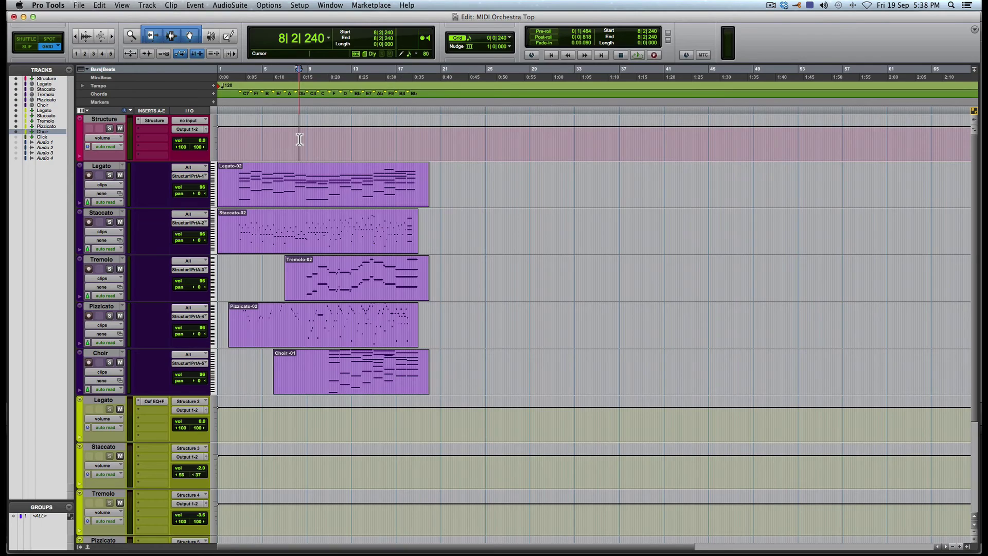
{"action": "key", "text": "super+equal"}
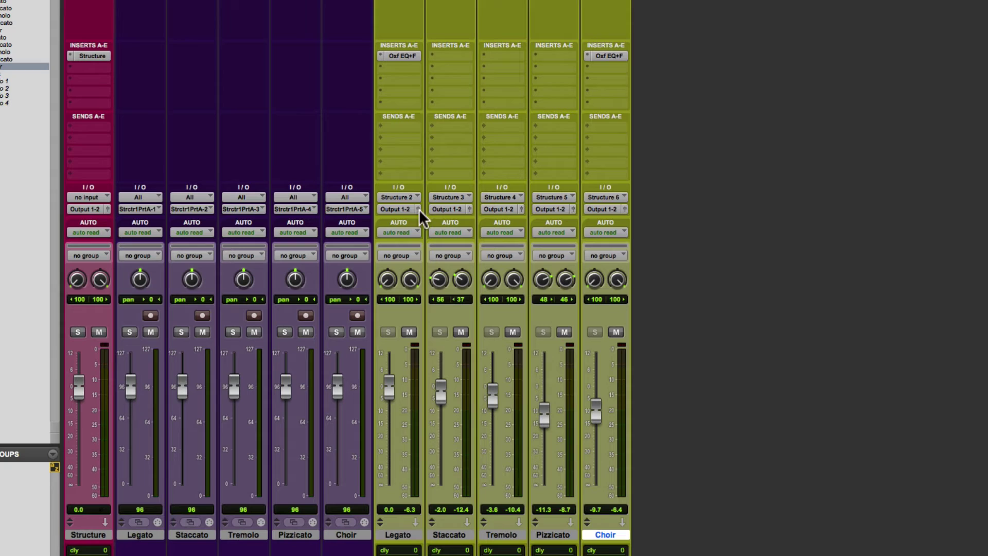
Select the five green aux tracks together, from Legato through Choir
{"action": "left_click", "coordinate": [404, 533], "text": "shift"}
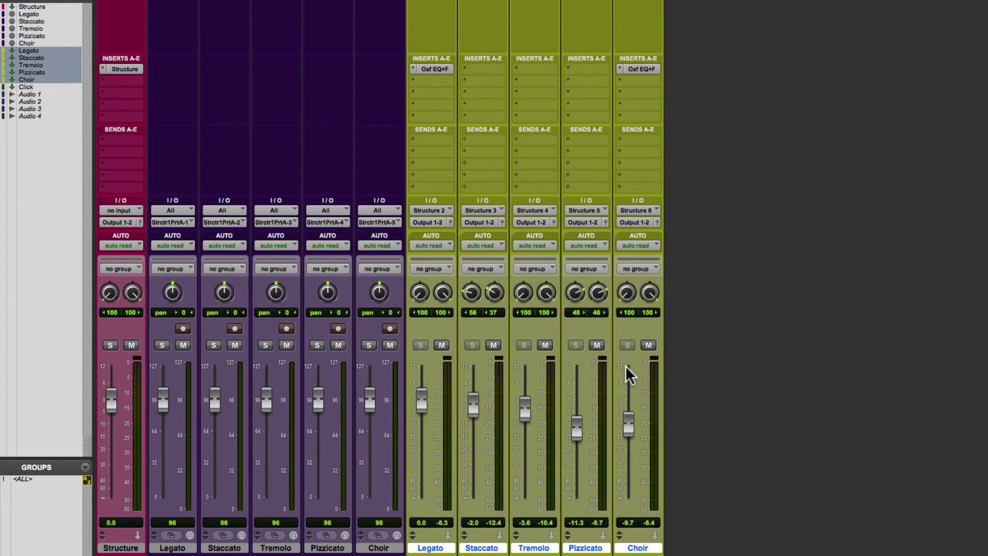
{"action": "left_click", "coordinate": [438, 547]}
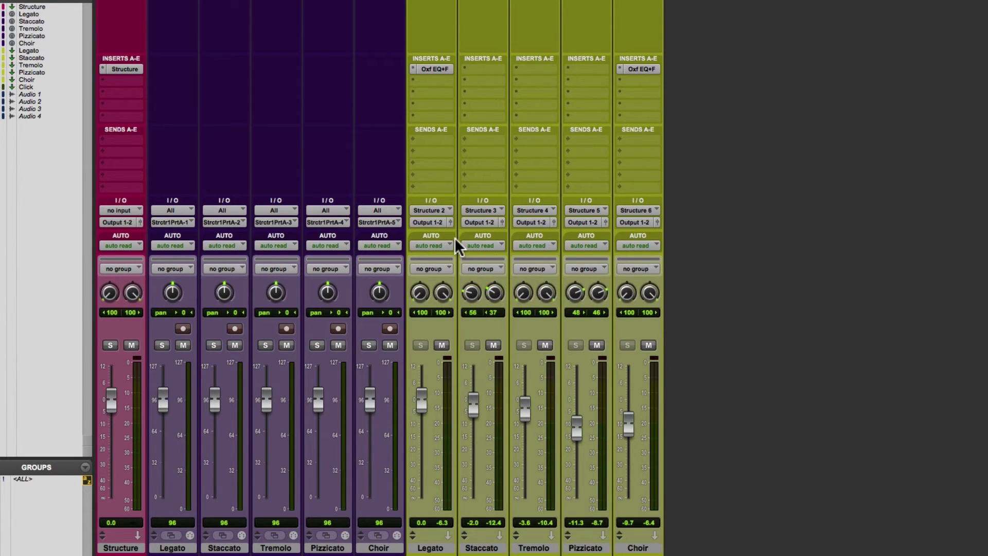
{"action": "left_click", "coordinate": [442, 547]}
{"action": "left_click", "coordinate": [638, 548], "text": "shift"}
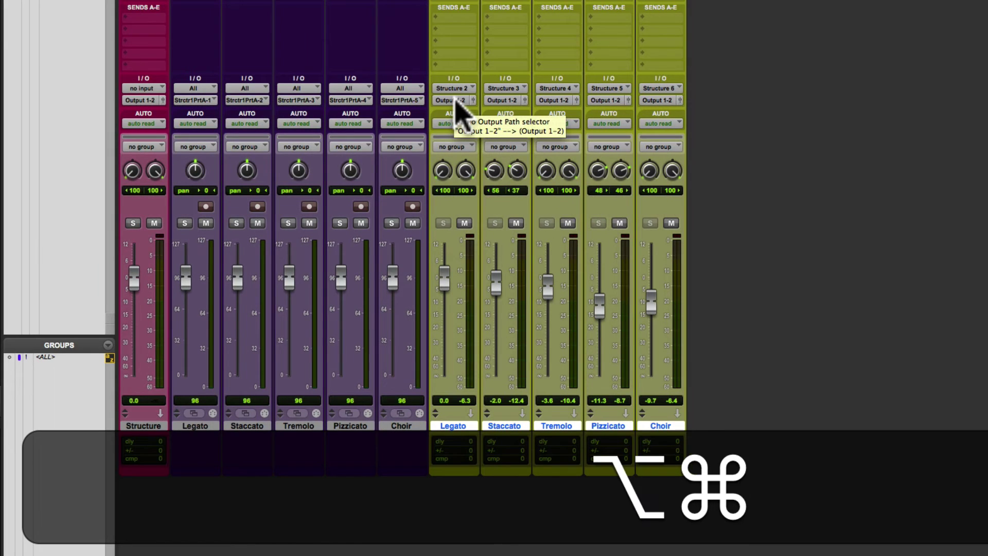
Cascade the selected aux outputs to stereo buses, Legato on Bus 7-8 through Choir on Bus 15-16
{"action": "left_click", "coordinate": [456, 101], "text": "alt+shift+super"}
{"action": "mouse_move", "coordinate": [511, 114]}
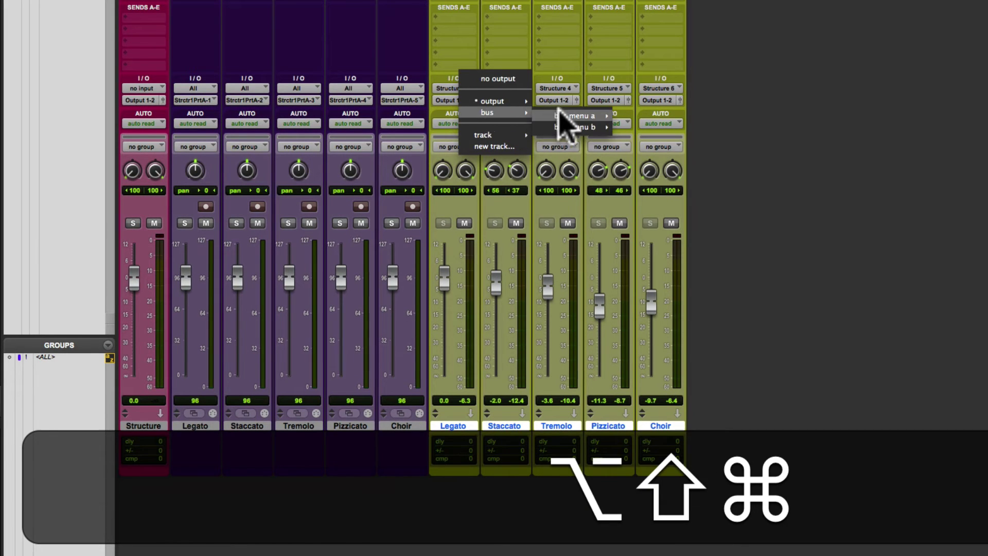
{"action": "mouse_move", "coordinate": [571, 117]}
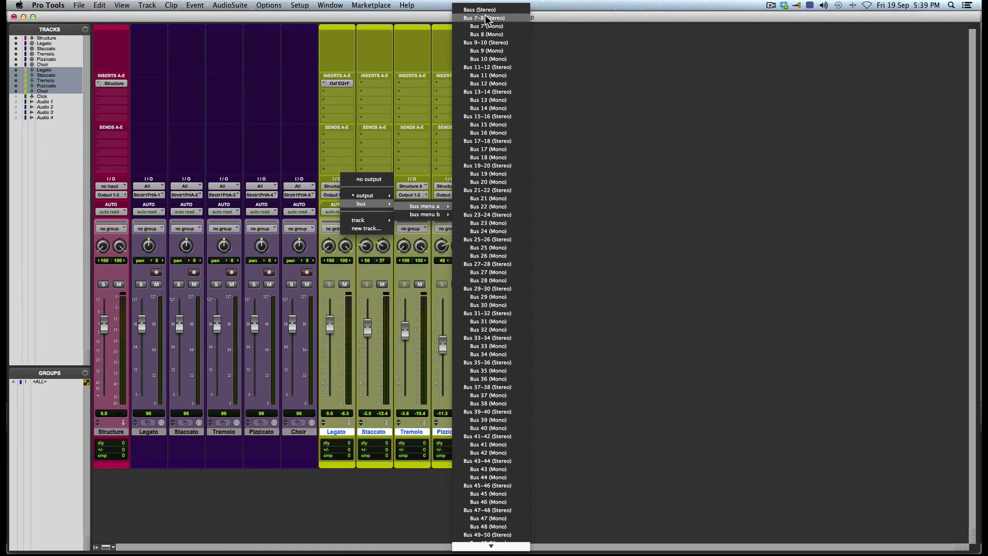
{"action": "left_click", "coordinate": [485, 18]}
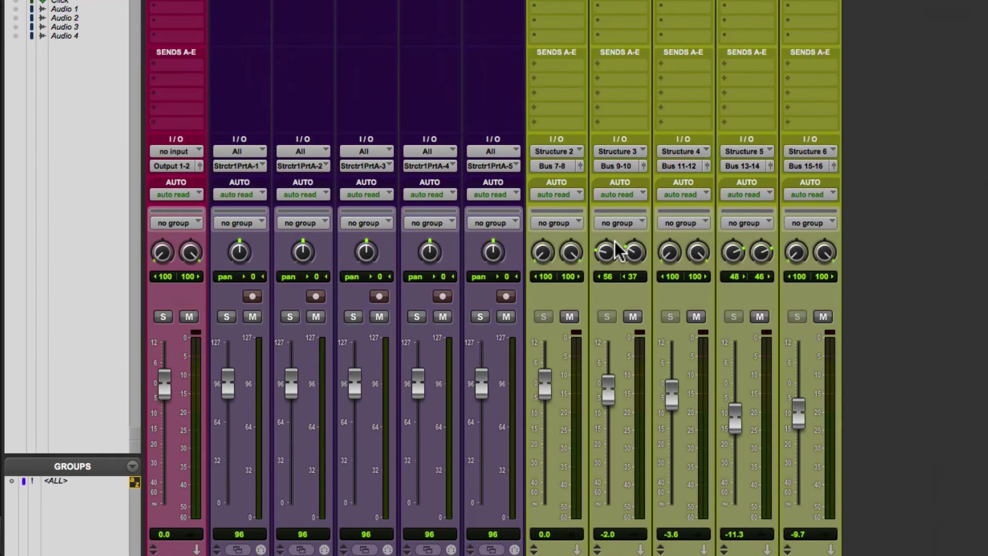
{"action": "key", "text": "super+equal"}
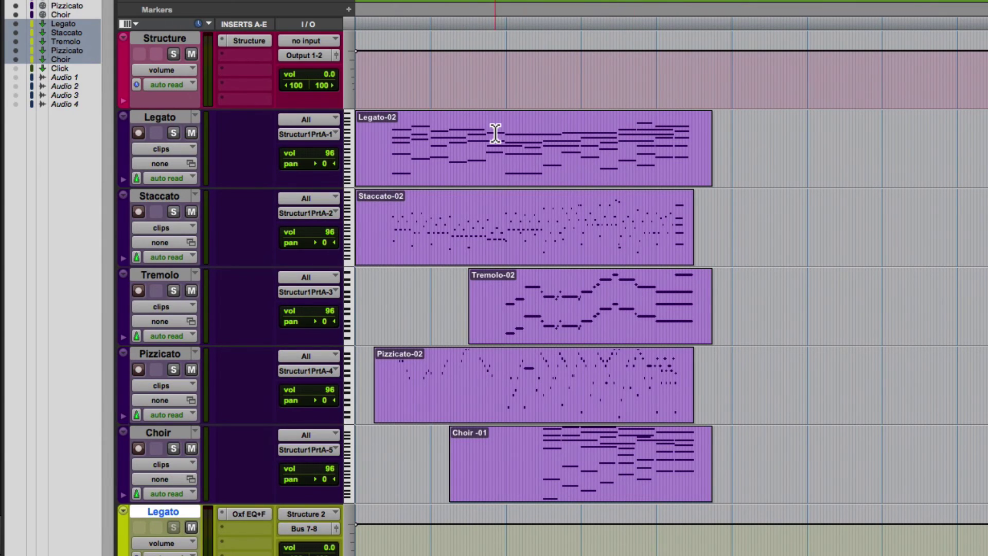
{"action": "scroll", "coordinate": [495, 133], "scroll_direction": "down", "scroll_amount": 5}
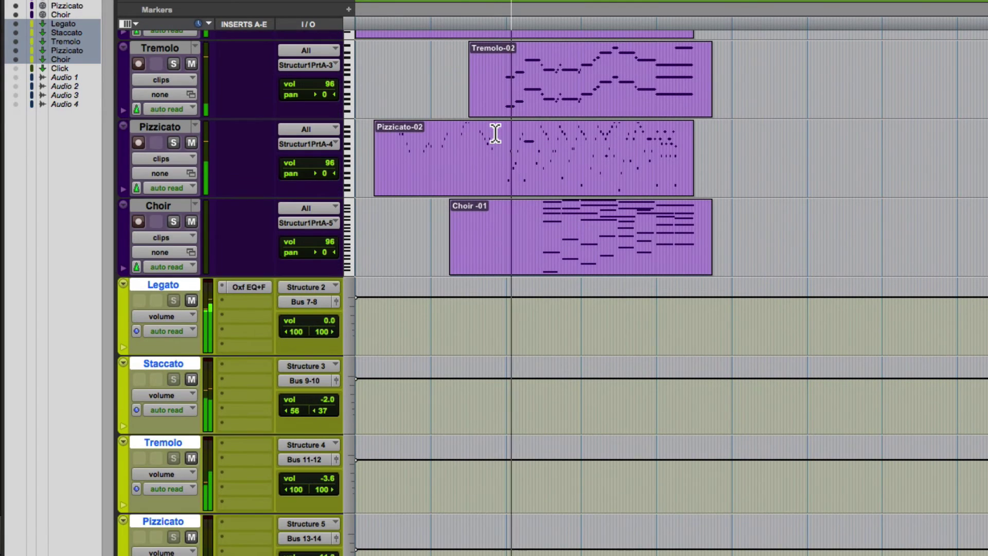
{"action": "key", "text": "super+equal"}
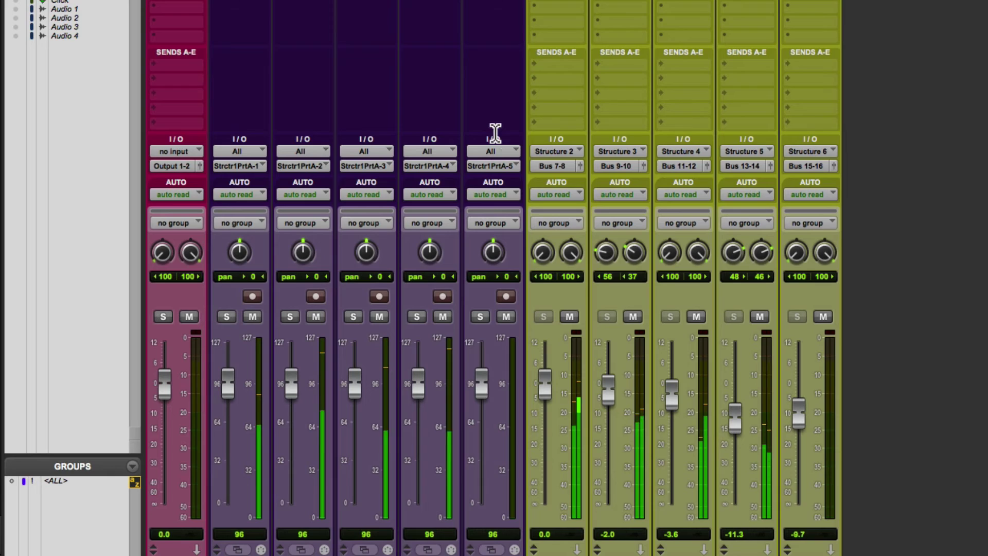
Open the Bounce Bus 7-8 dialog from the Bus 7-8 output
{"action": "right_click", "coordinate": [557, 167]}
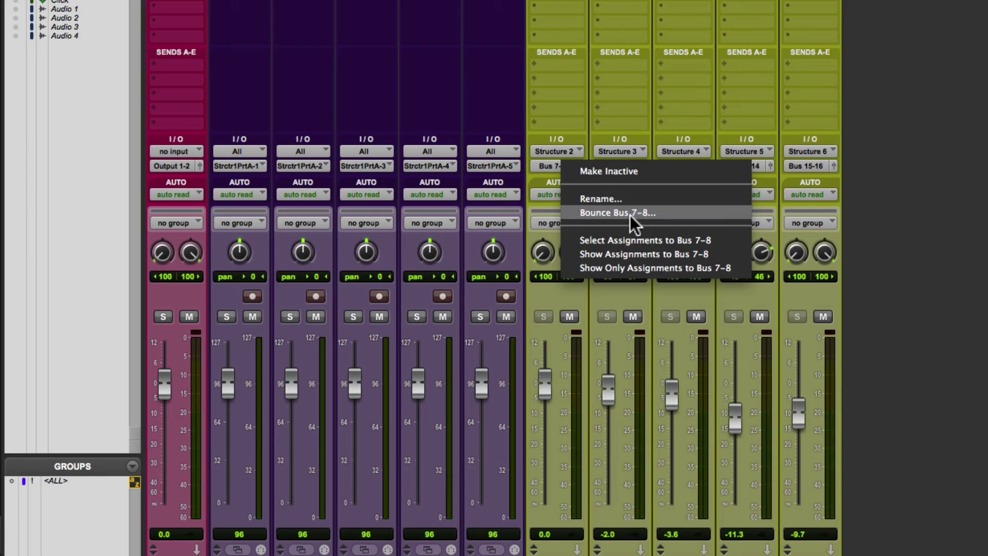
{"action": "left_click", "coordinate": [544, 190]}
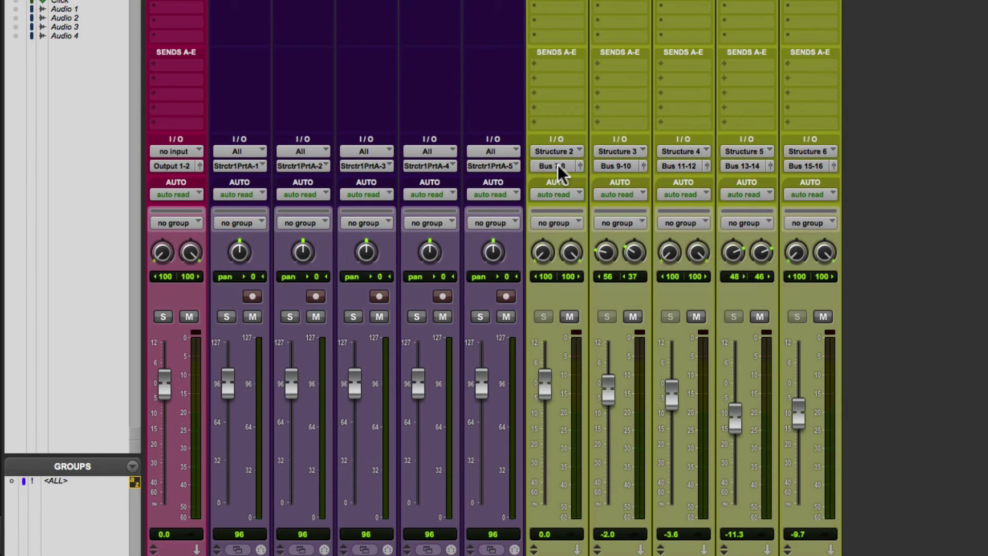
{"action": "right_click", "coordinate": [558, 167]}
{"action": "left_click", "coordinate": [636, 222]}
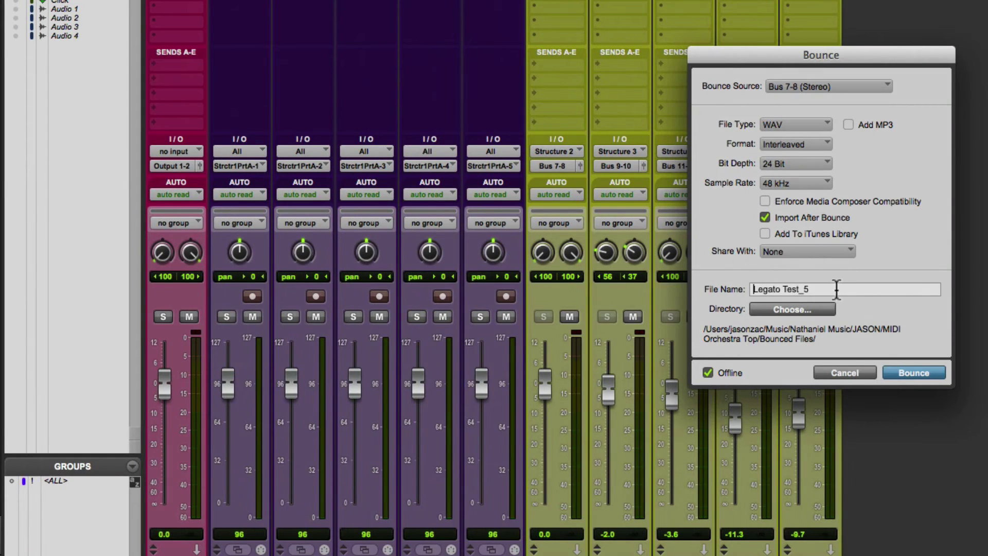
Name the file 'Legato Bounced', bounce it offline, and import it as a new track
{"action": "left_click_drag", "start_coordinate": [837, 289], "coordinate": [776, 290]}
{"action": "type", "text": "Audio"}
{"action": "key", "text": "BackSpace"}
{"action": "key", "text": "BackSpace"}
{"action": "key", "text": "BackSpace"}
{"action": "key", "text": "BackSpace"}
{"action": "key", "text": "BackSpace"}
{"action": "type", "text": "Bounced"}
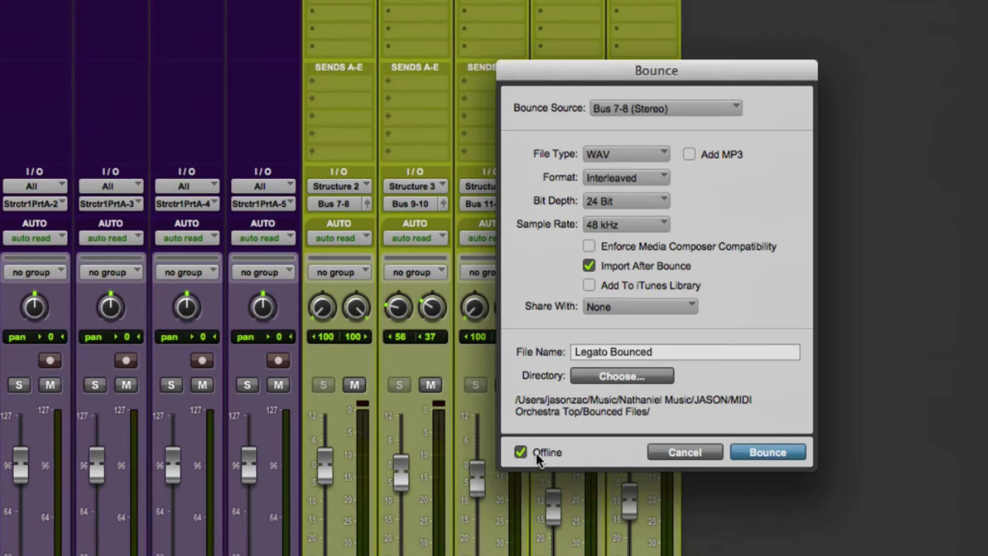
{"action": "left_click", "coordinate": [769, 451]}
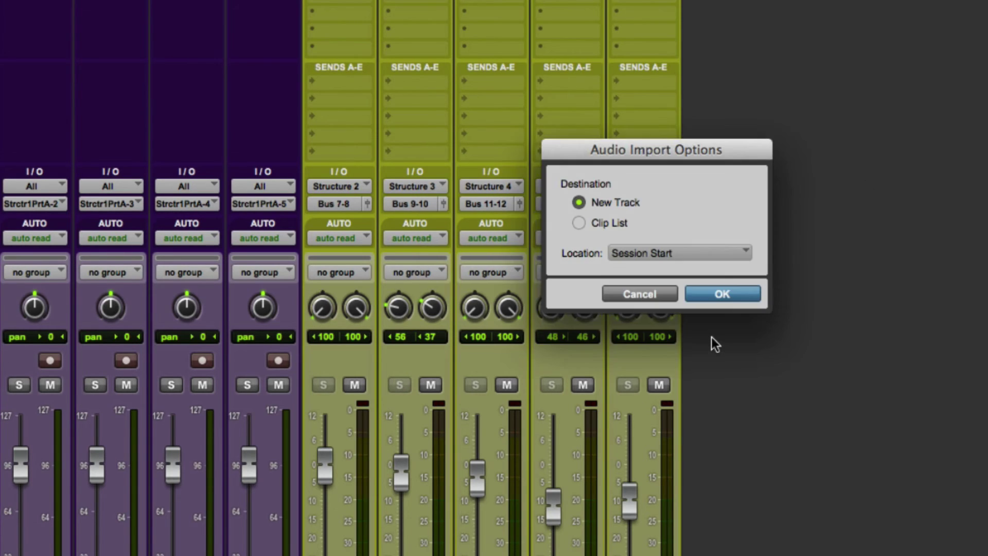
{"action": "left_click", "coordinate": [739, 295]}
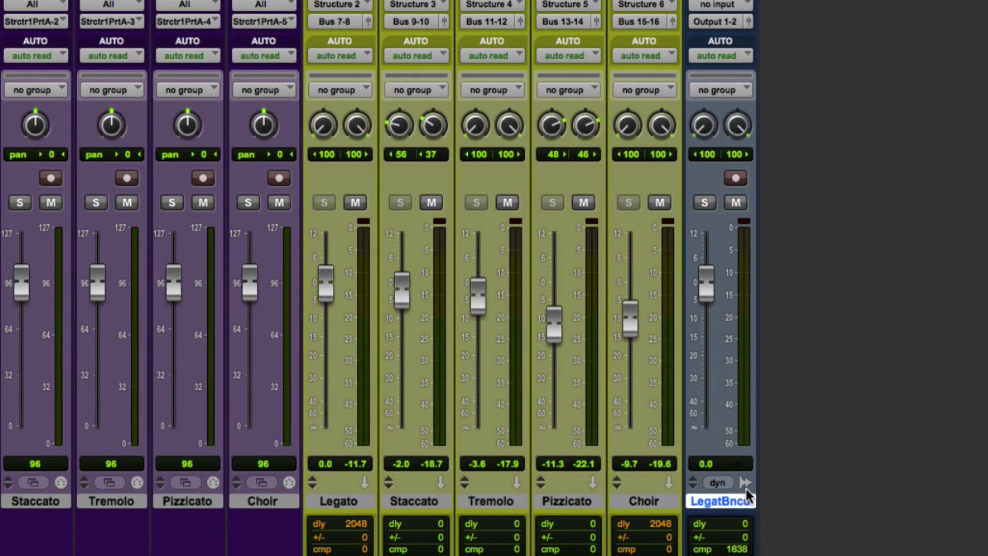
{"action": "key", "text": "super+equal"}
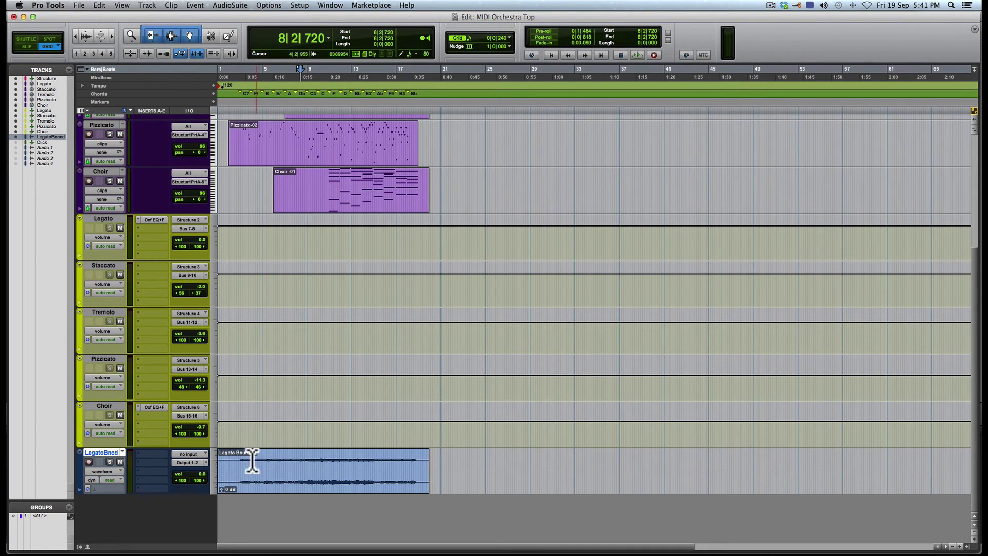
Solo the LegatBncd track and play back the bounced audio, then return to the Mix window
{"action": "left_click", "coordinate": [239, 463]}
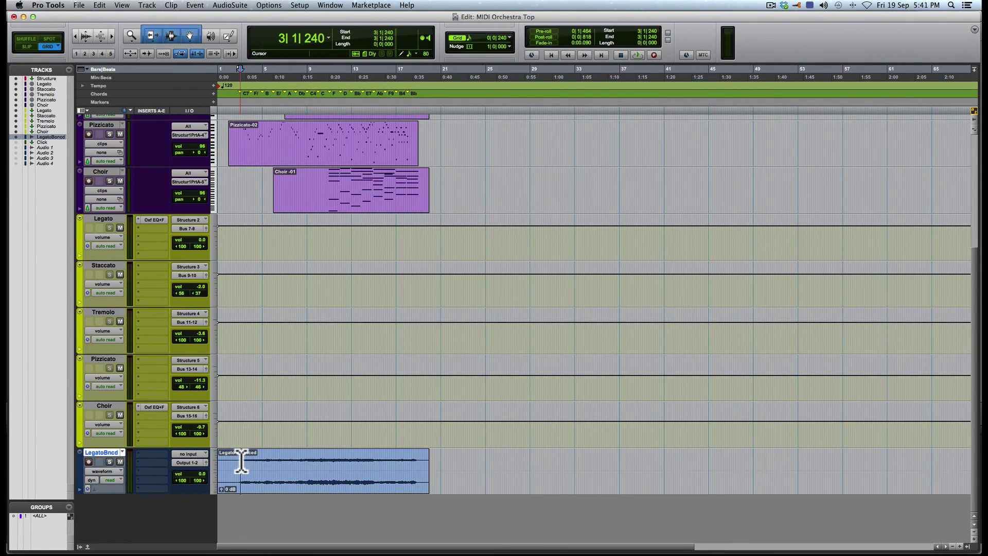
{"action": "key", "text": "super+bracketright"}
{"action": "key", "text": "super+bracketright"}
{"action": "left_click", "coordinate": [110, 461]}
{"action": "key", "text": "space"}
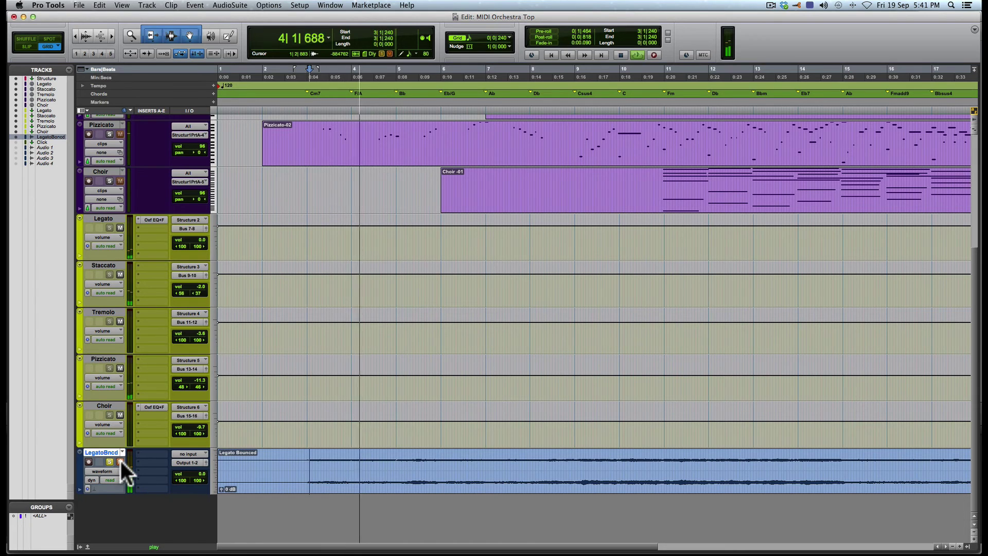
{"action": "left_click", "coordinate": [586, 460]}
{"action": "key", "text": "super+bracketleft"}
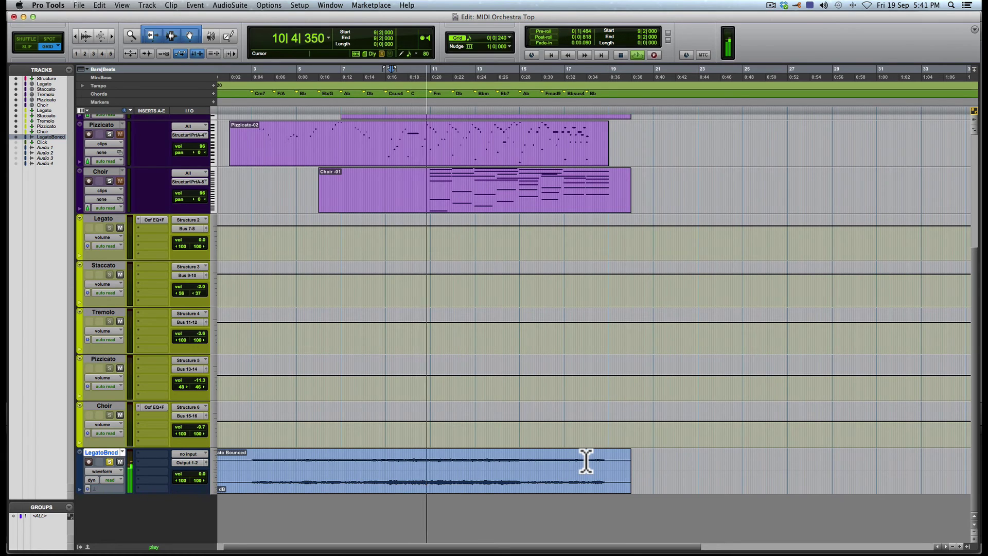
{"action": "key", "text": "space"}
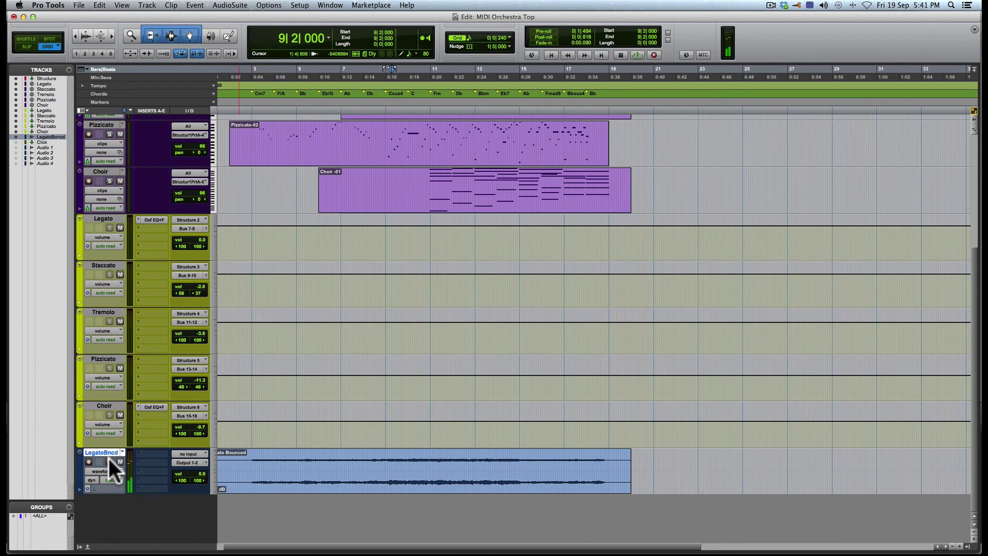
{"action": "scroll", "coordinate": [304, 421], "scroll_direction": "up", "scroll_amount": 5}
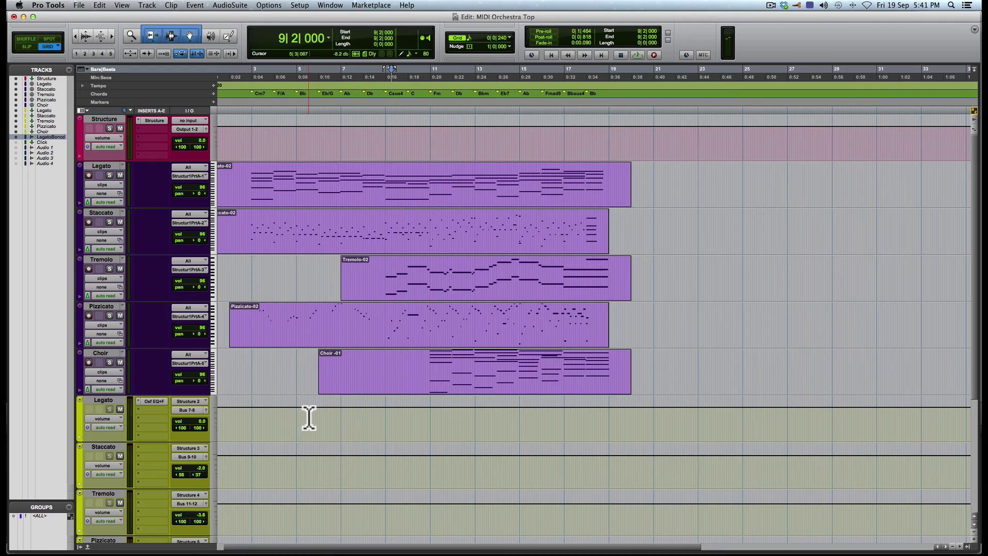
{"action": "scroll", "coordinate": [304, 420], "scroll_direction": "down", "scroll_amount": 5}
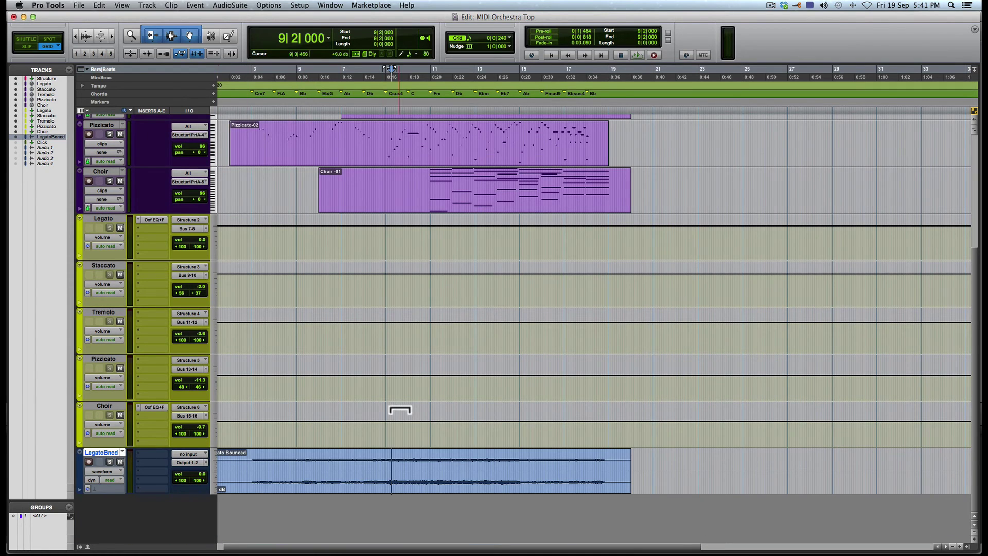
{"action": "key", "text": "super+equal"}
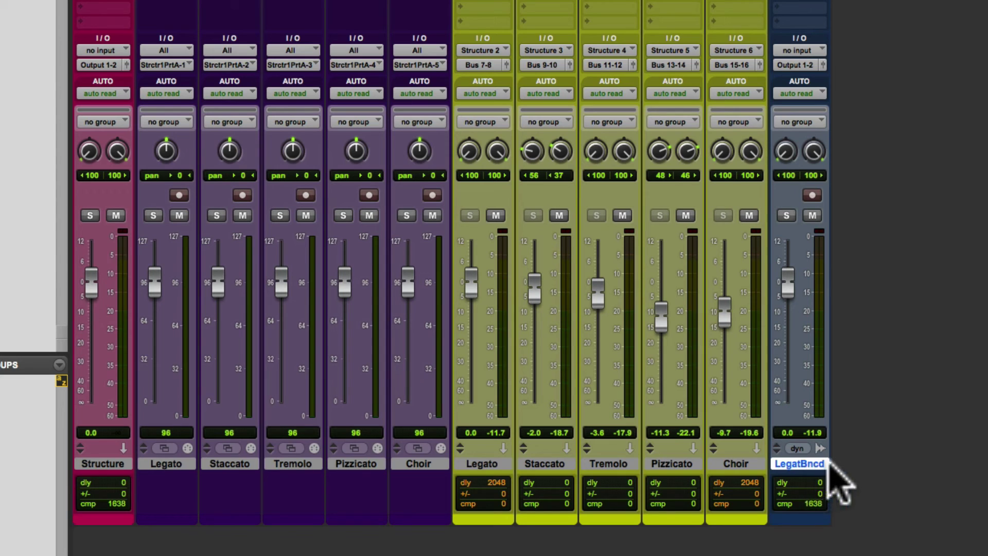
Check the Legato Bounced clip in the Edit window, then return to the mixer
{"action": "key", "text": "super+equal"}
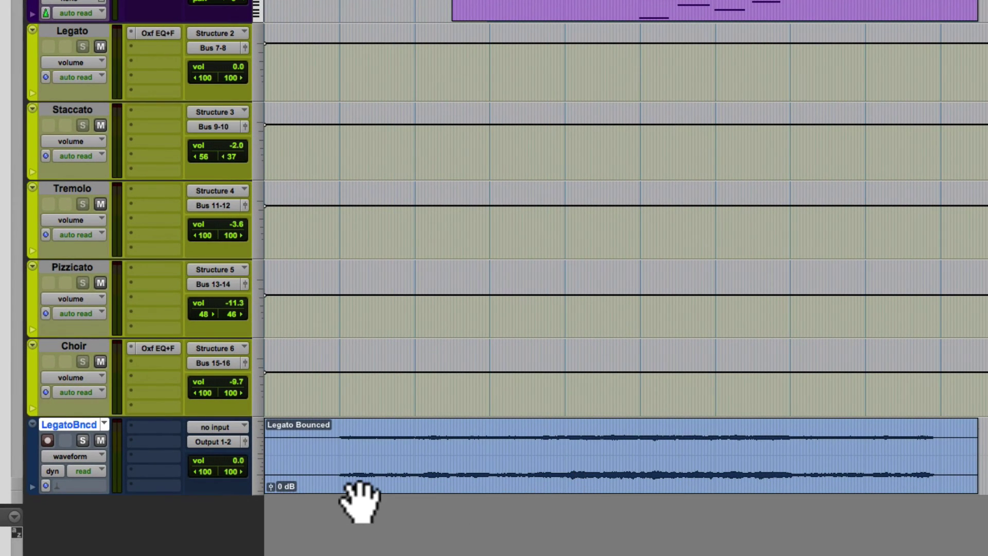
{"action": "left_click", "coordinate": [370, 527]}
{"action": "key", "text": "super+bracketright"}
{"action": "key", "text": "super+bracketright"}
{"action": "key", "text": "super+bracketleft"}
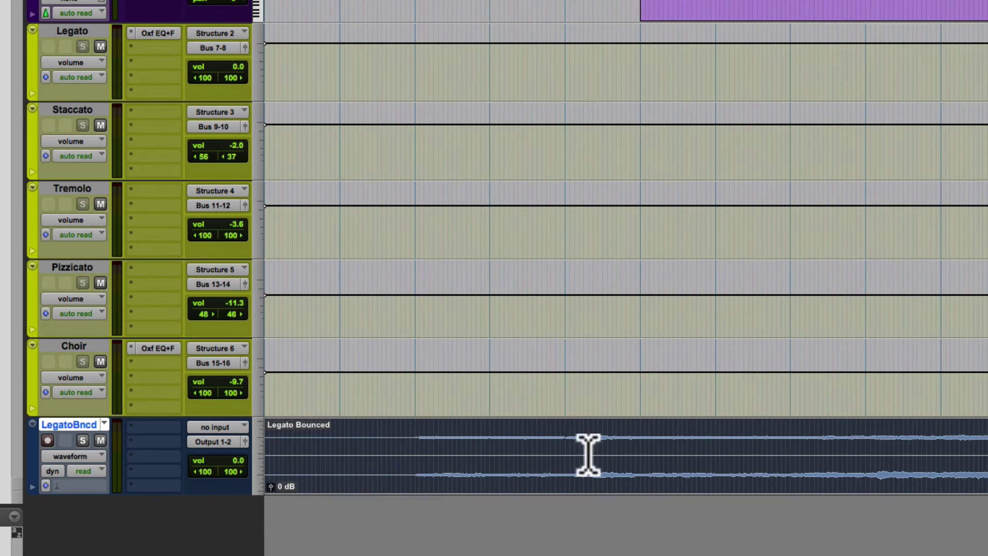
{"action": "key", "text": "super+bracketleft"}
{"action": "key", "text": "super+bracketleft"}
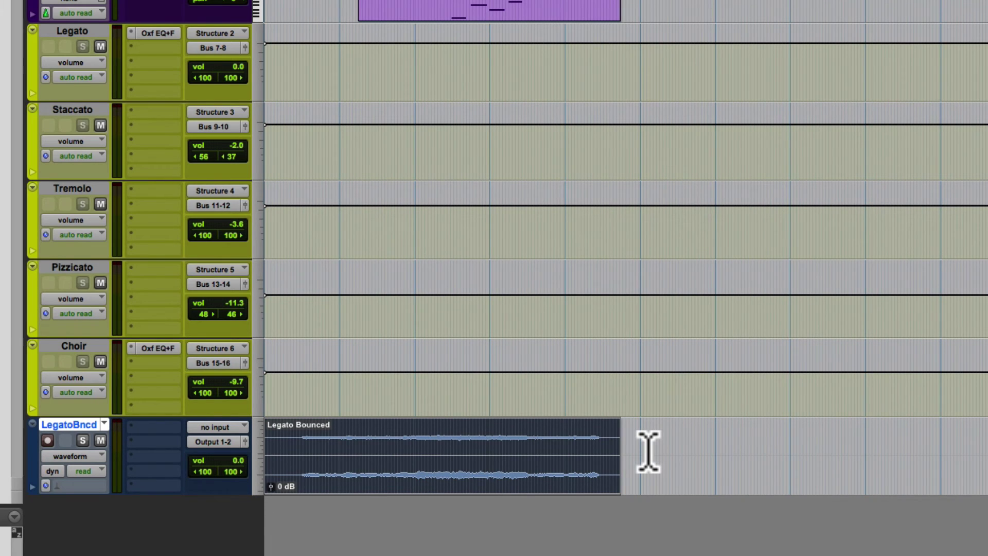
{"action": "key", "text": "super+equal"}
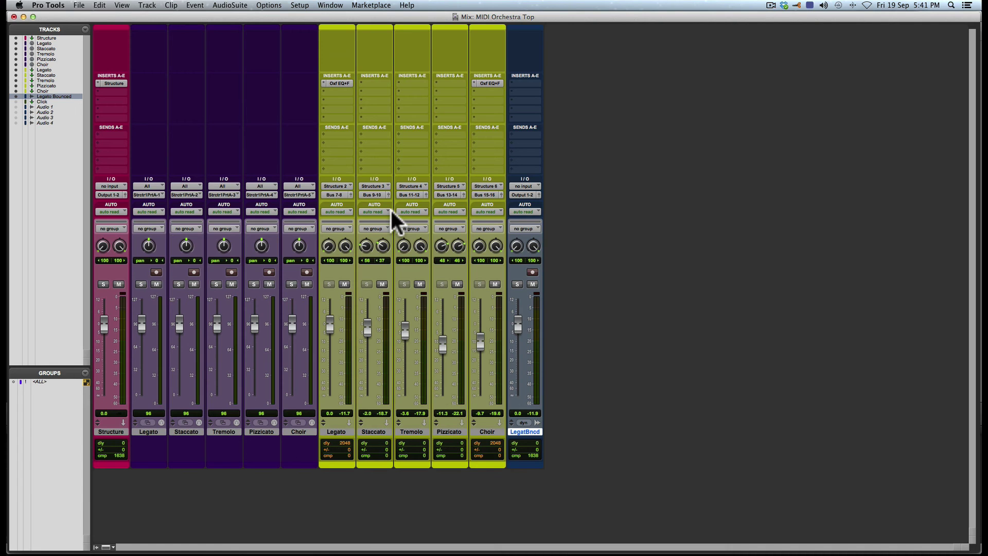
Select the Legato, Staccato, Tremolo, Pizzicato and Choir aux tracks, then show the Edit window
{"action": "left_click", "coordinate": [337, 431]}
{"action": "left_click", "coordinate": [482, 432], "text": "shift"}
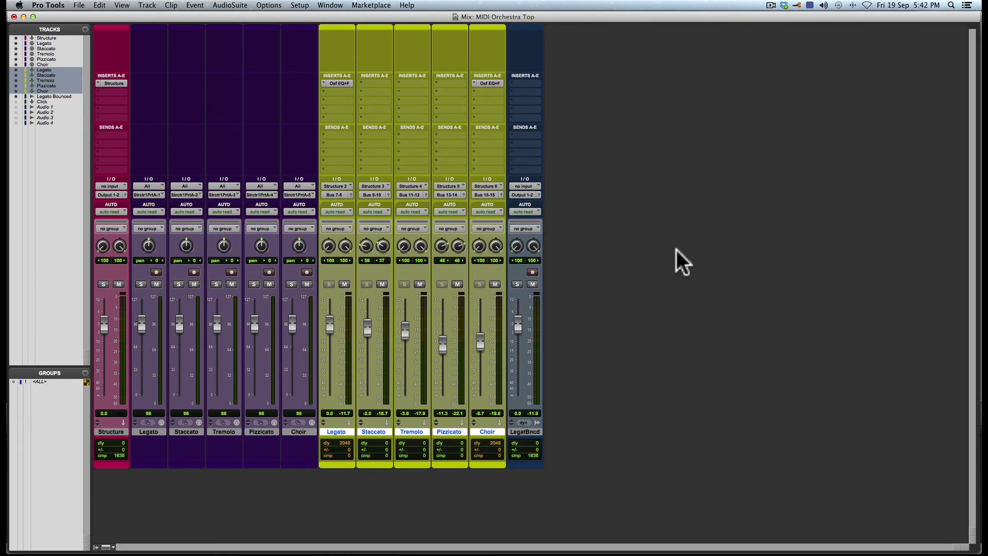
{"action": "left_click", "coordinate": [489, 431]}
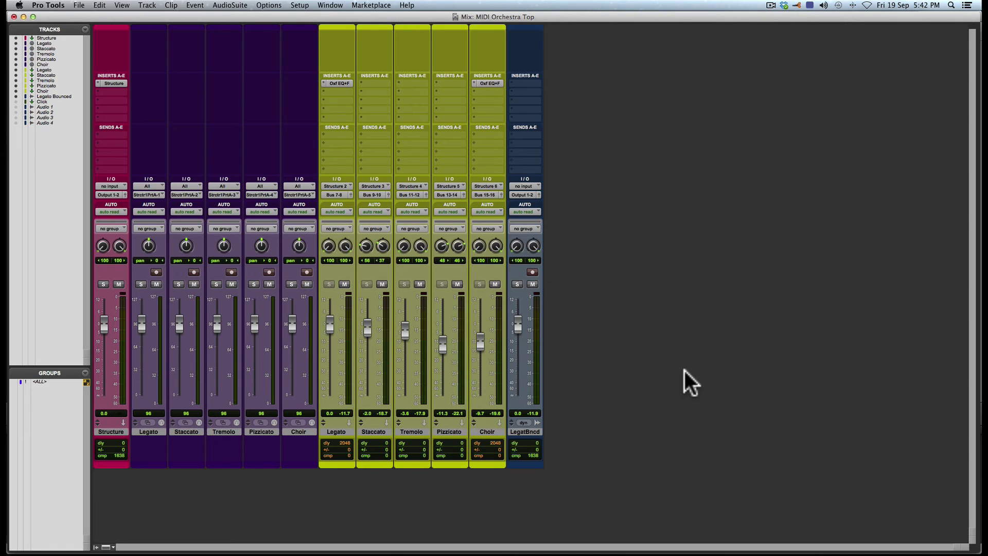
{"action": "left_click", "coordinate": [339, 432]}
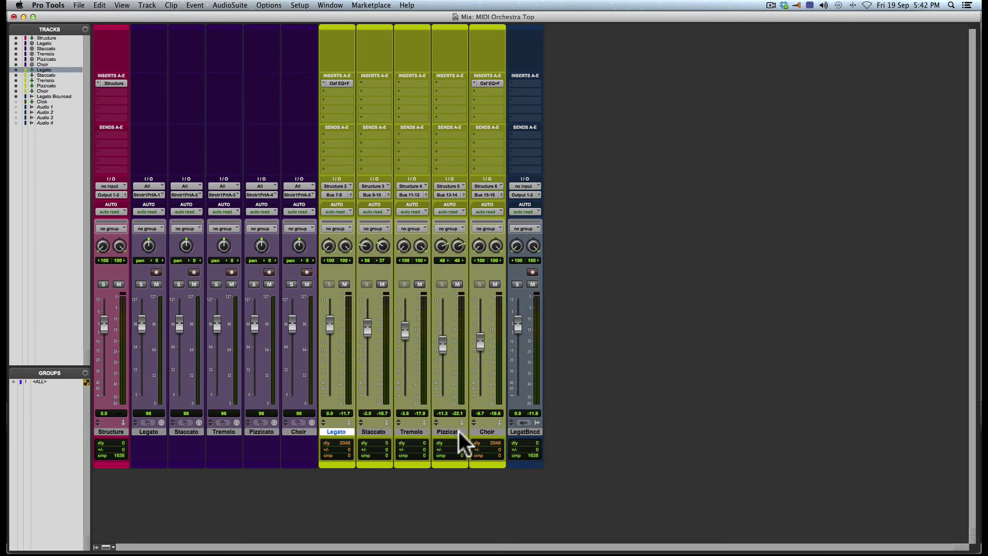
{"action": "left_click", "coordinate": [487, 432], "text": "shift"}
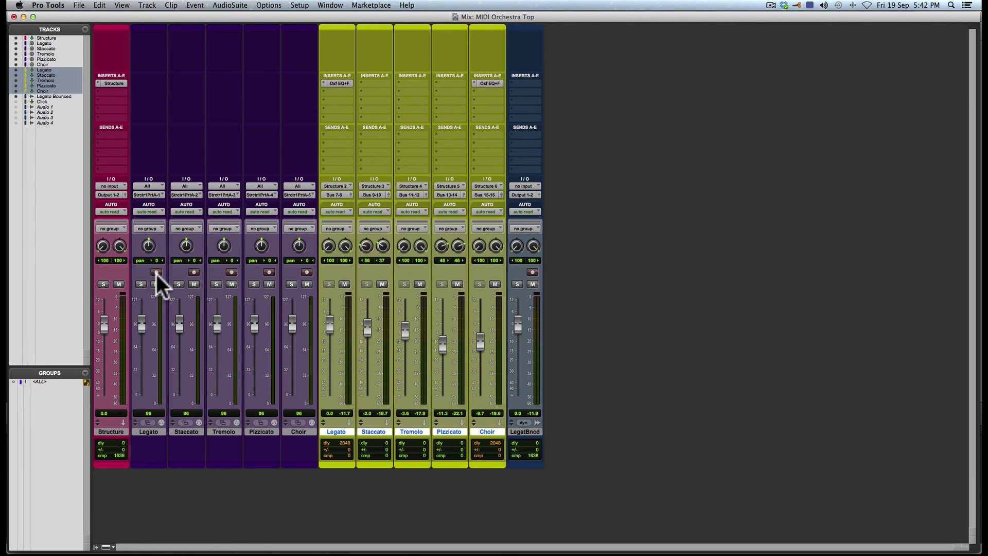
{"action": "key", "text": "super+equal"}
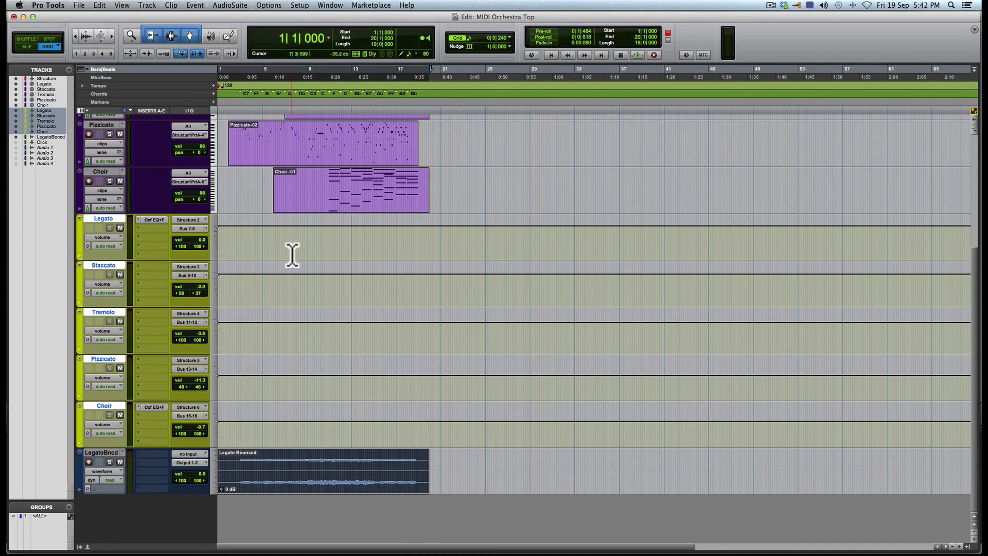
Place the play position at bar 22|3|000 on the Legato track, just past the MIDI clips
{"action": "scroll", "coordinate": [288, 254], "scroll_direction": "up", "scroll_amount": 5}
{"action": "key", "text": "super+bracketright"}
{"action": "left_click", "coordinate": [259, 175]}
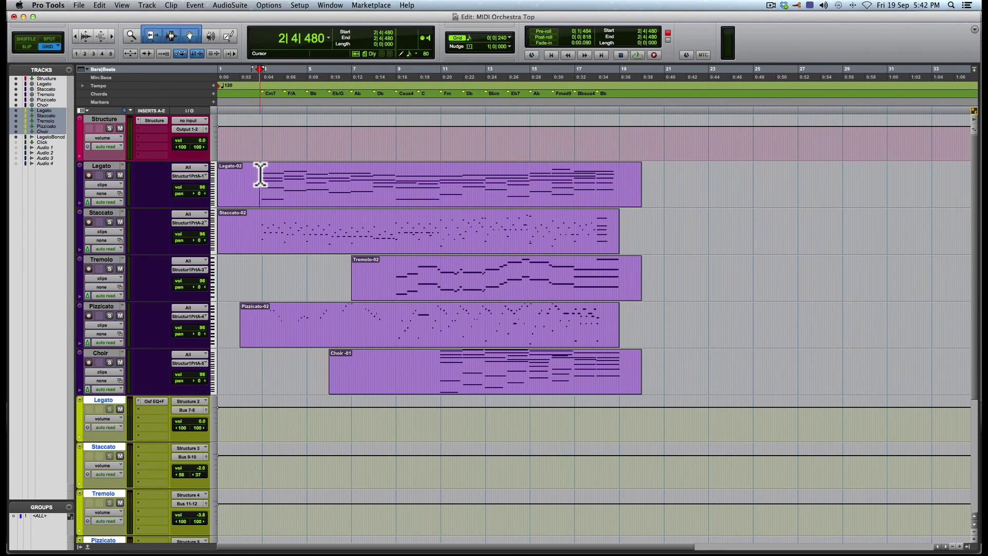
{"action": "left_click", "coordinate": [697, 175]}
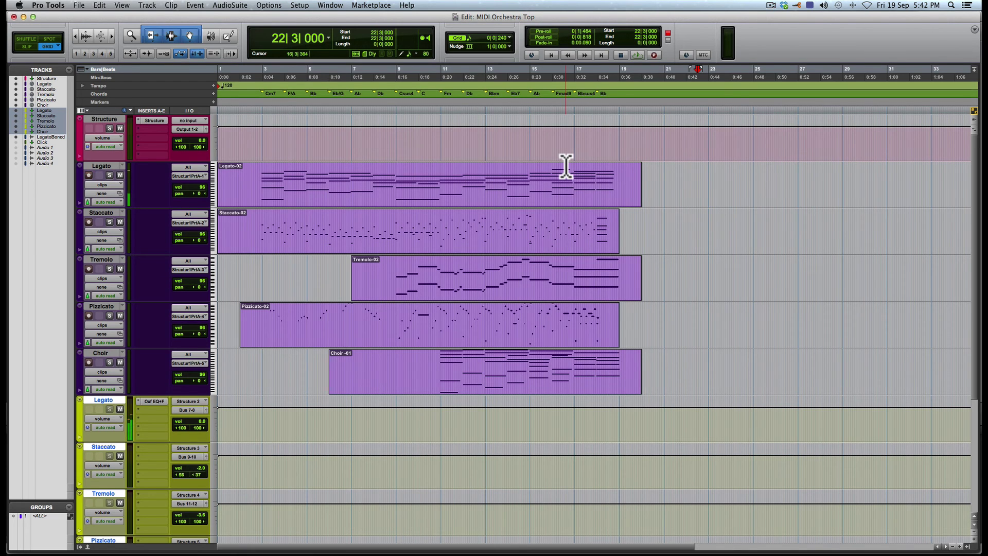
Route all five selected aux tracks, Legato through Choir, to Output 1-2 (Stereo)
{"action": "key", "text": "super+equal"}
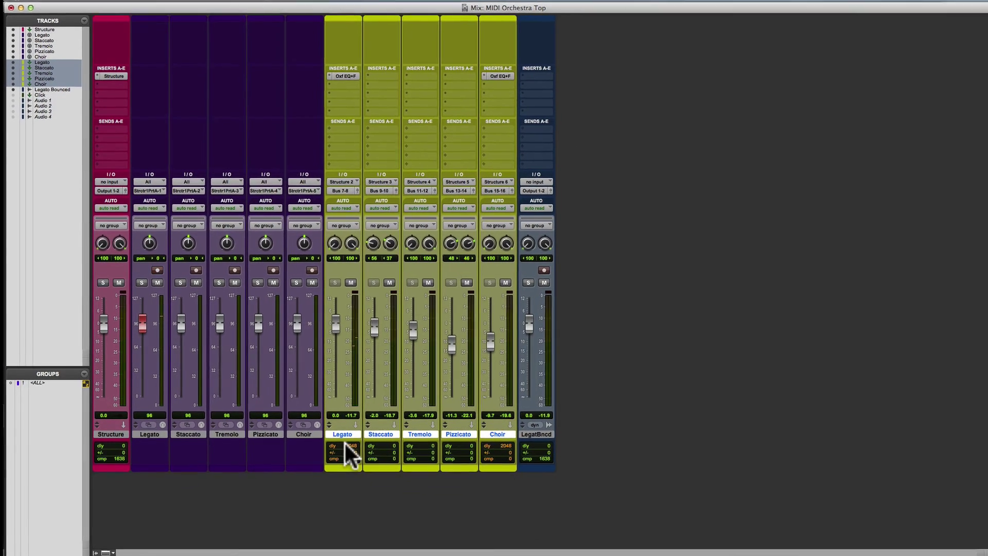
{"action": "left_click", "coordinate": [360, 182]}
{"action": "mouse_move", "coordinate": [386, 184]}
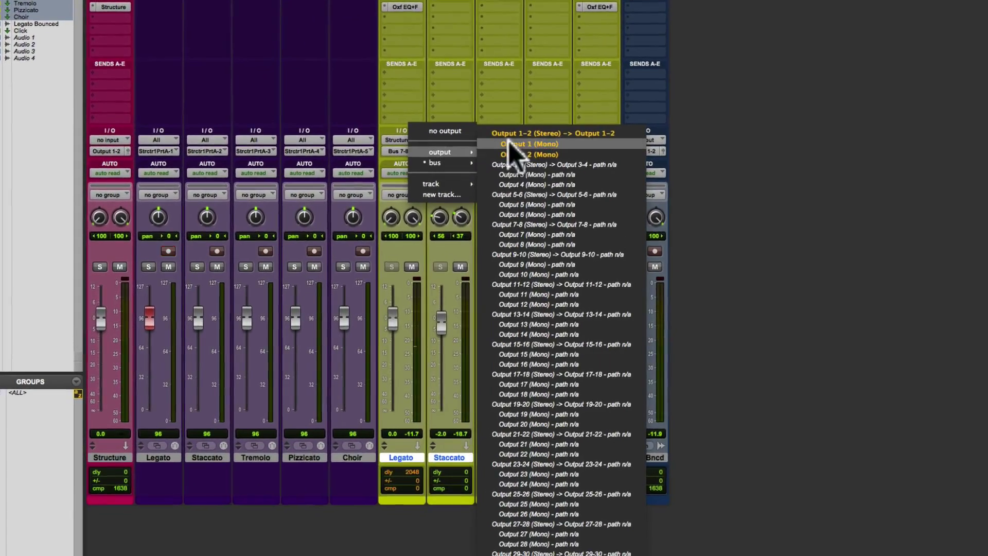
{"action": "left_click", "coordinate": [556, 120]}
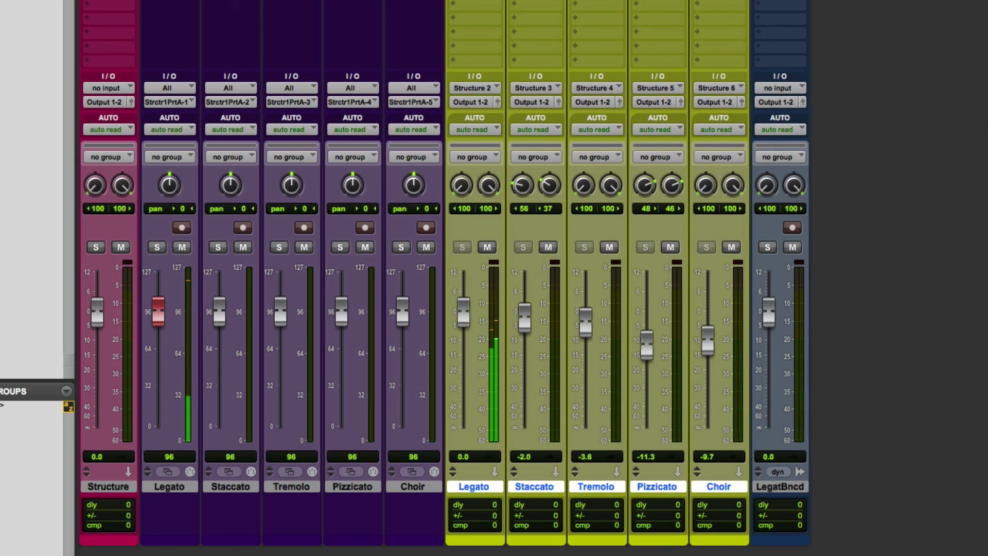
Record-enable the Staccato, Tremolo, Pizzicato, Choir and Legato MIDI tracks in turn
{"action": "left_click", "coordinate": [243, 225]}
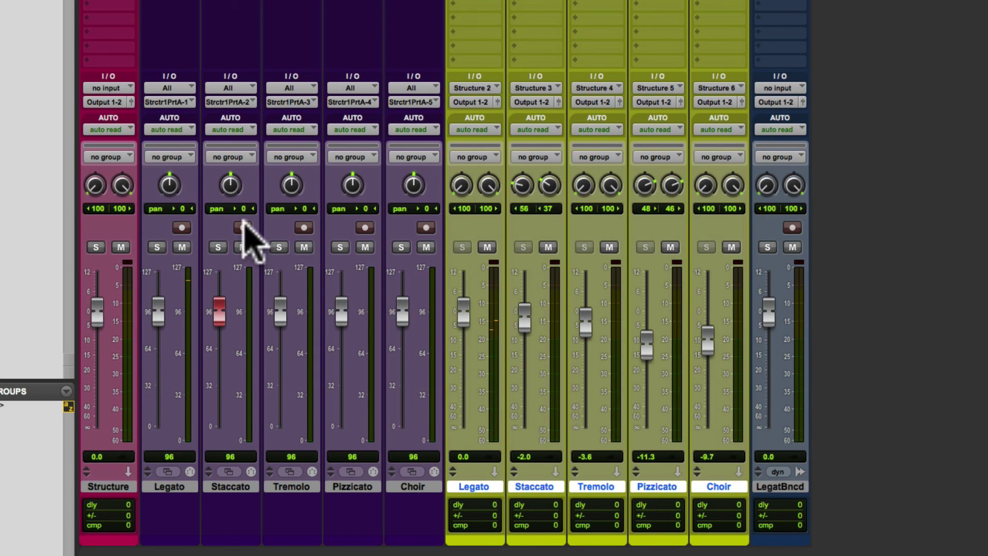
{"action": "left_click", "coordinate": [304, 227]}
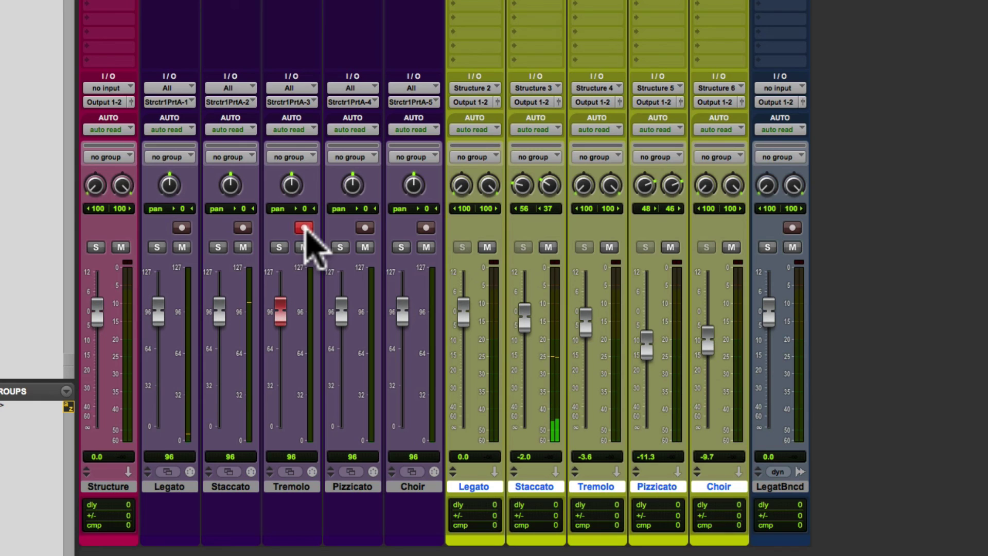
{"action": "left_click", "coordinate": [365, 227]}
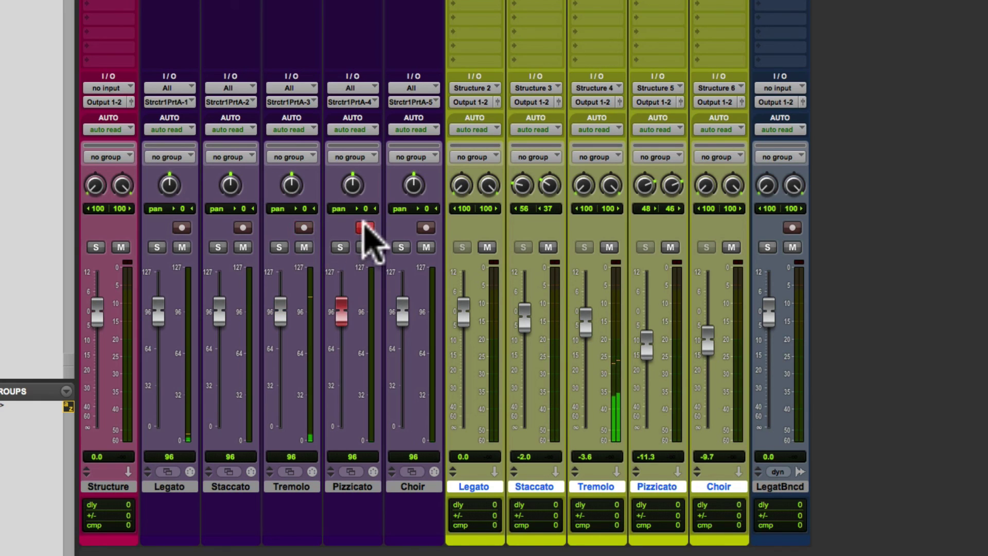
{"action": "left_click", "coordinate": [426, 227]}
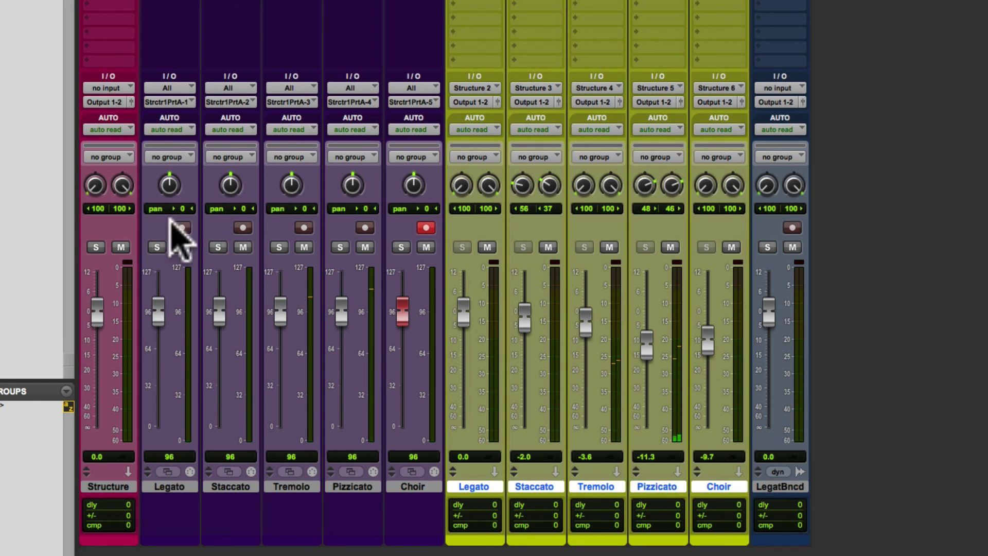
{"action": "left_click", "coordinate": [181, 227]}
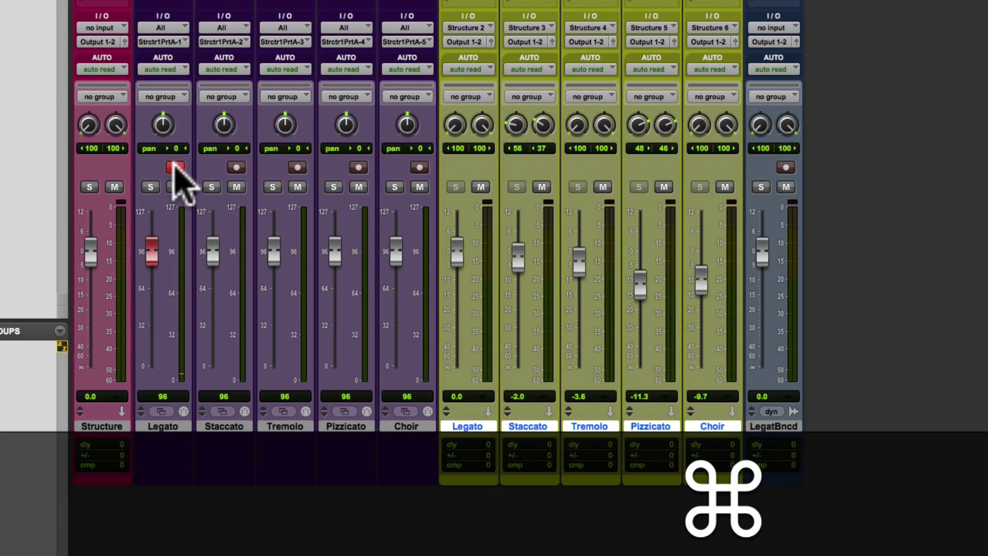
Step record-arm across the MIDI tracks with Cmd+Up/Down, ending on Choir in the Edit window
{"action": "key", "text": "super+Down"}
{"action": "key", "text": "super+Right"}
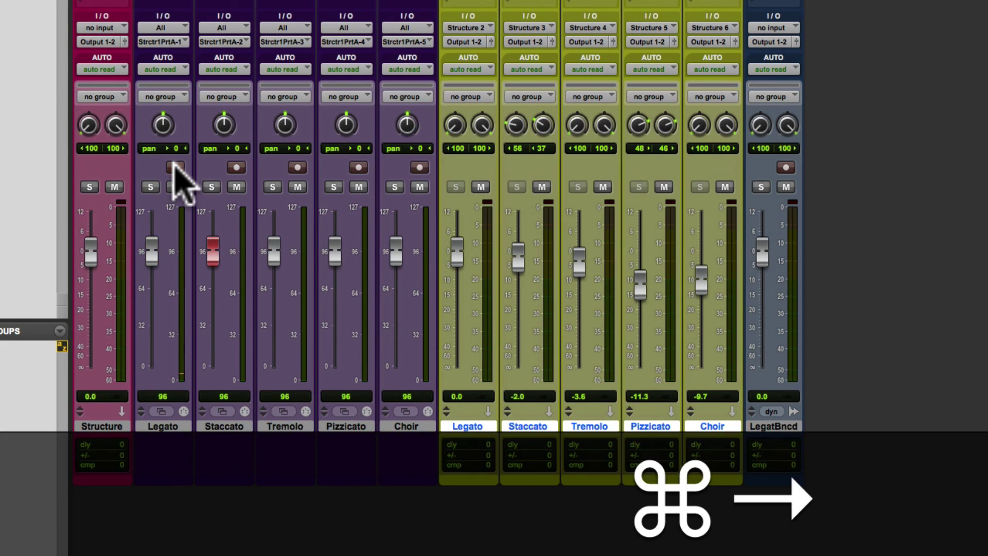
{"action": "key", "text": "super+Down"}
{"action": "key", "text": "super+Down"}
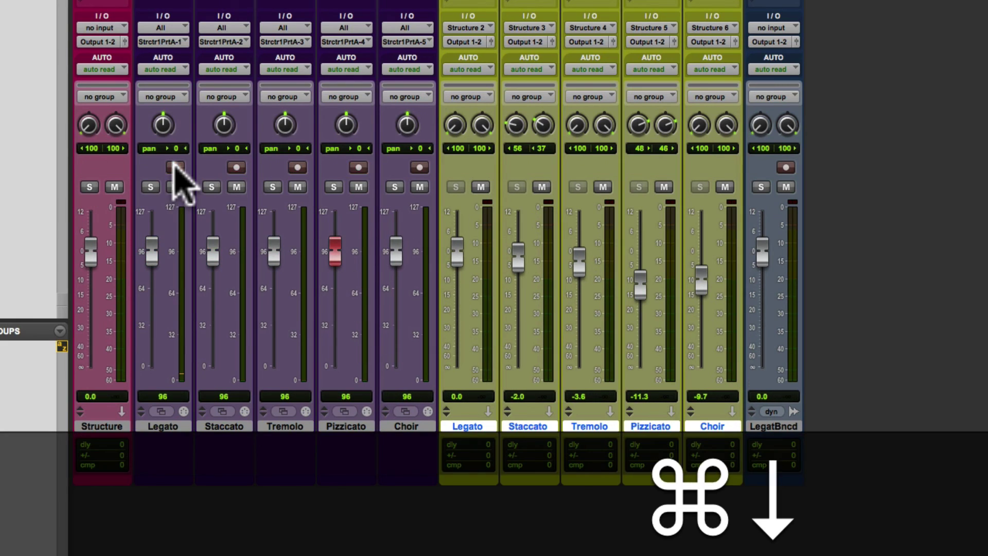
{"action": "key", "text": "super+Down"}
{"action": "key", "text": "super+Up"}
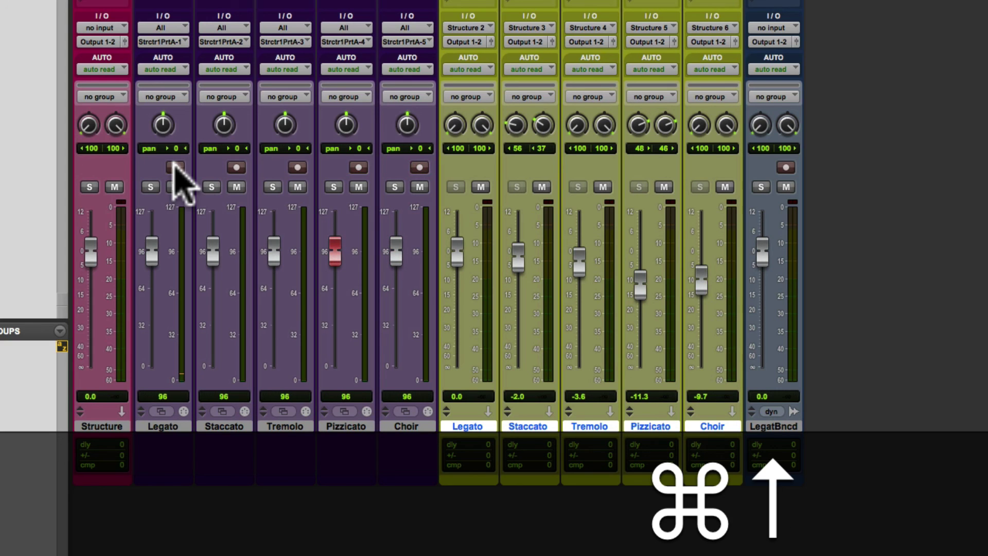
{"action": "key", "text": "super+Up"}
{"action": "key", "text": "super+Up"}
{"action": "key", "text": "super+Up"}
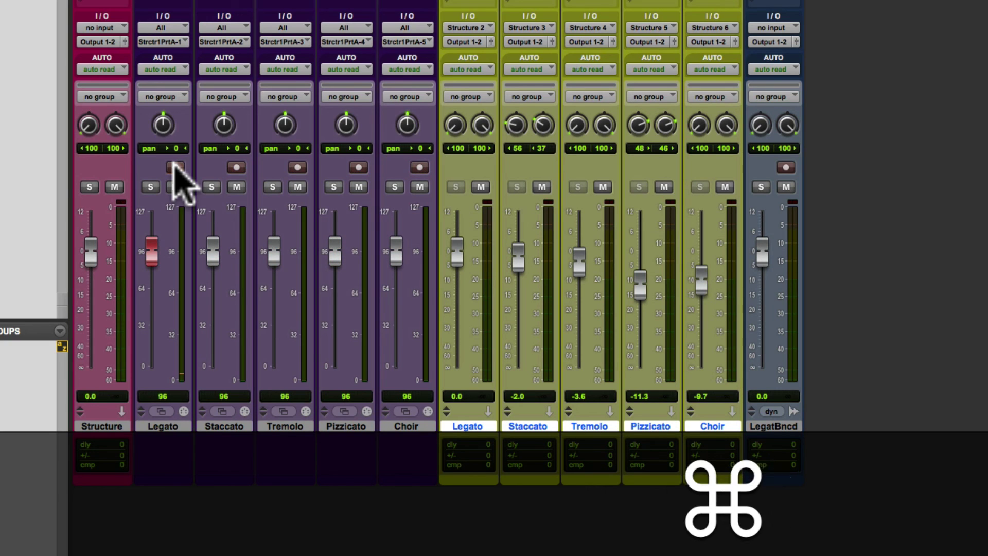
{"action": "key", "text": "super+Up"}
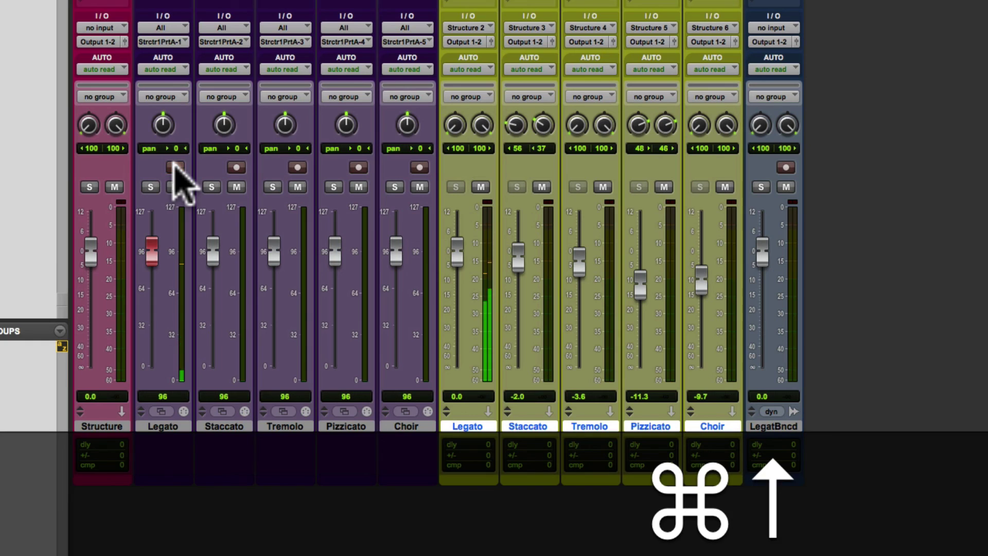
{"action": "key", "text": "super+Down"}
{"action": "key", "text": "super+Down"}
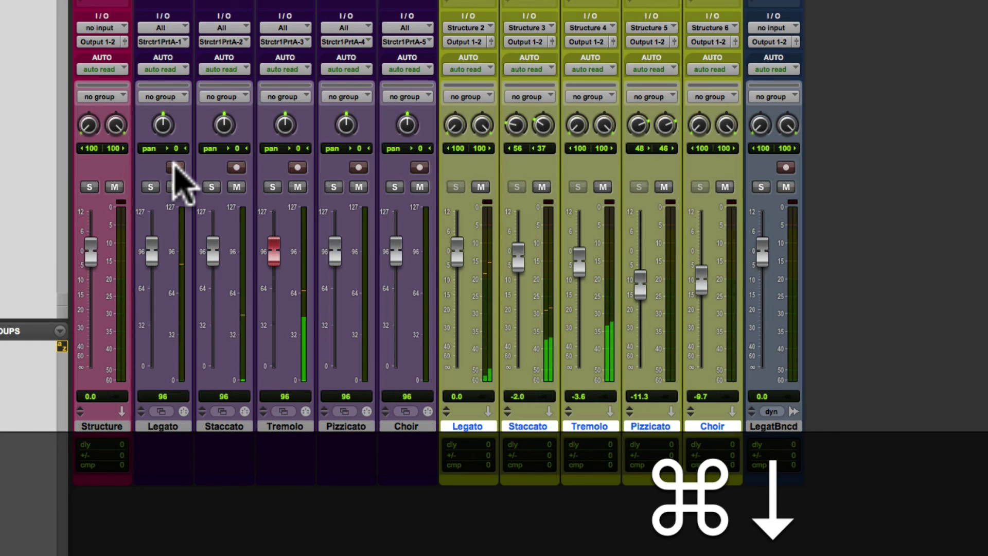
{"action": "key", "text": "super+Down"}
{"action": "key", "text": "super+Down"}
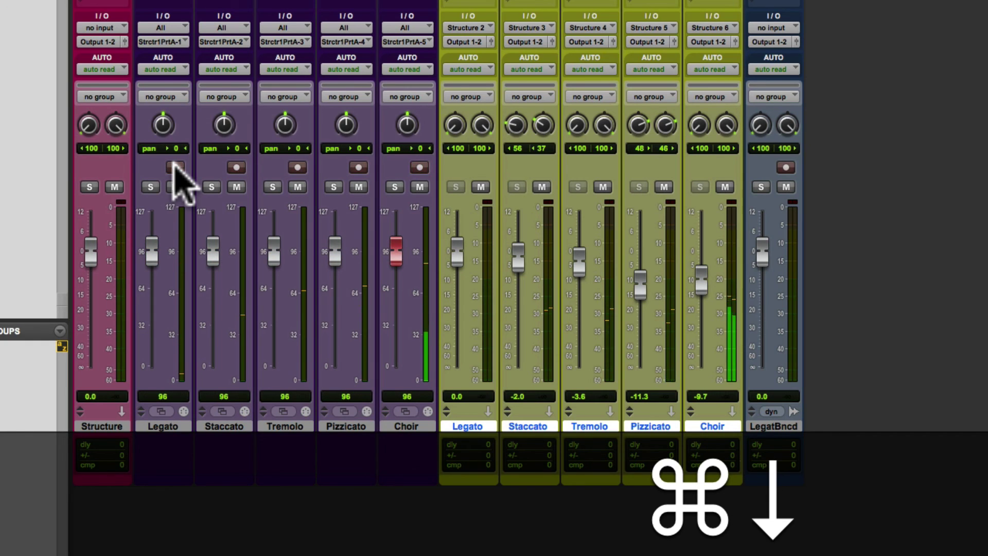
{"action": "key", "text": "super+equal"}
{"action": "key", "text": "super+equal"}
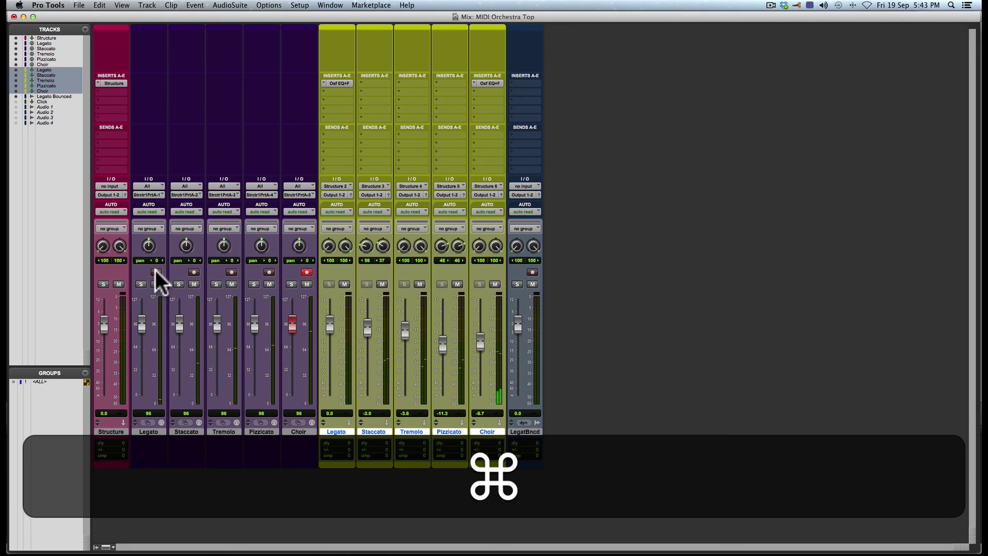
{"action": "key", "text": "super+equal"}
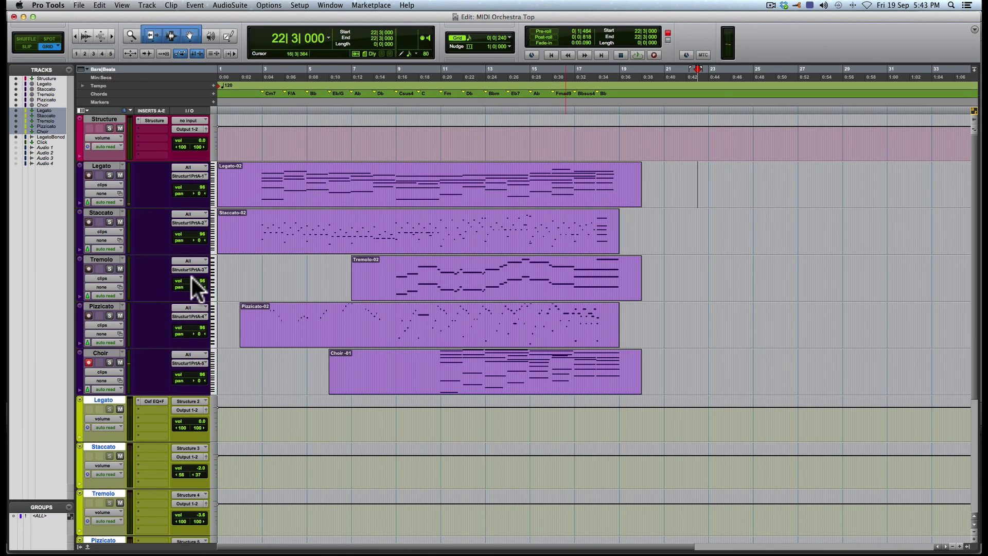